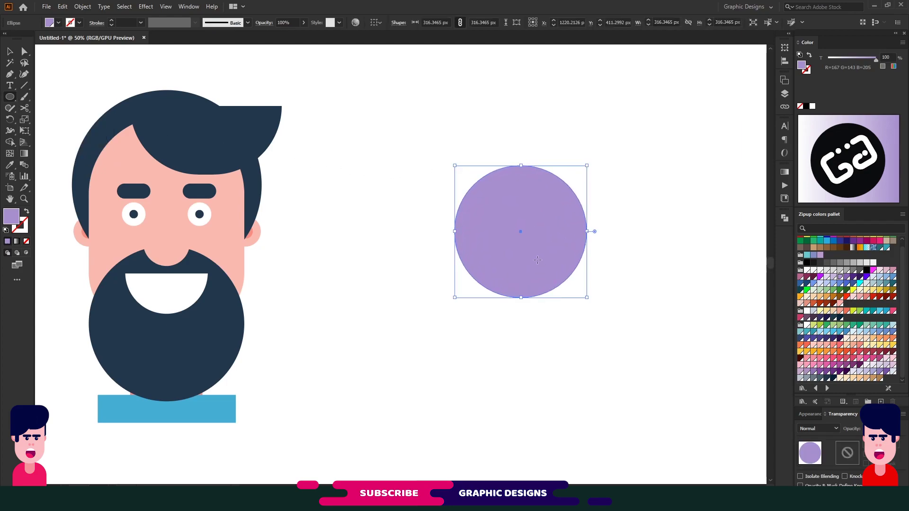
# Step: Paste a copy of the light purple circle in front and raise it slightly
pyautogui.press('v')
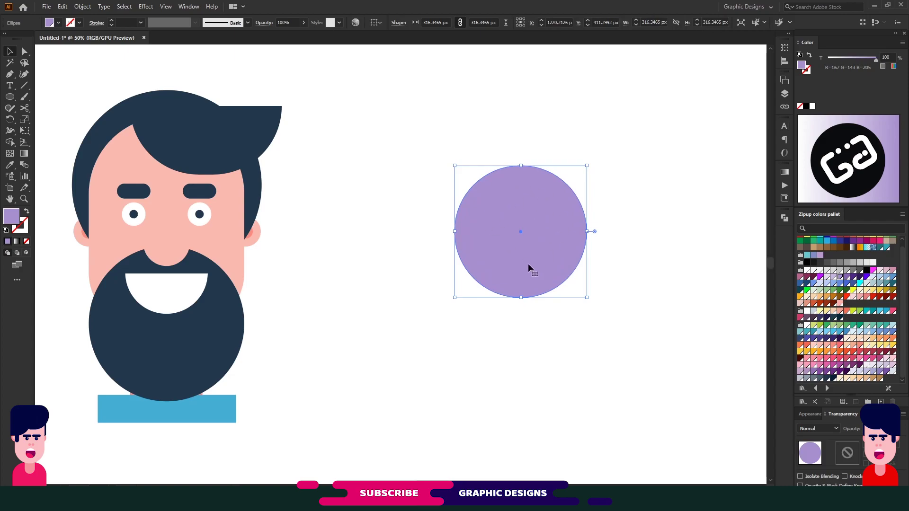
pyautogui.press('a')
pyautogui.hotkey('ctrl', 'c')
pyautogui.hotkey('ctrl', 'f')
pyautogui.moveTo(530, 257); pyautogui.dragTo(529, 241)
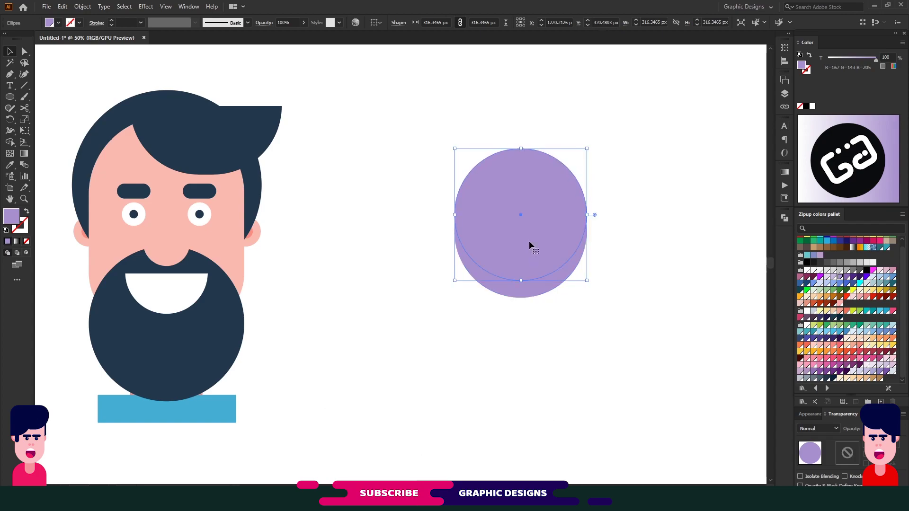
# Step: Darken a second front copy and subtract the raised circle with Minus Front, leaving a purple crescent
pyautogui.click(541, 291)
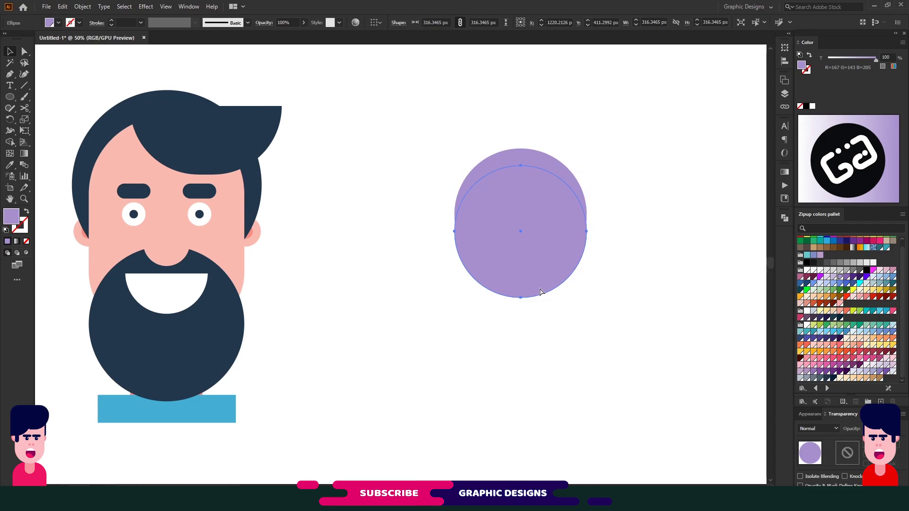
pyautogui.hotkey('ctrl', 'c')
pyautogui.hotkey('ctrl', 'f')
pyautogui.click(847, 278)
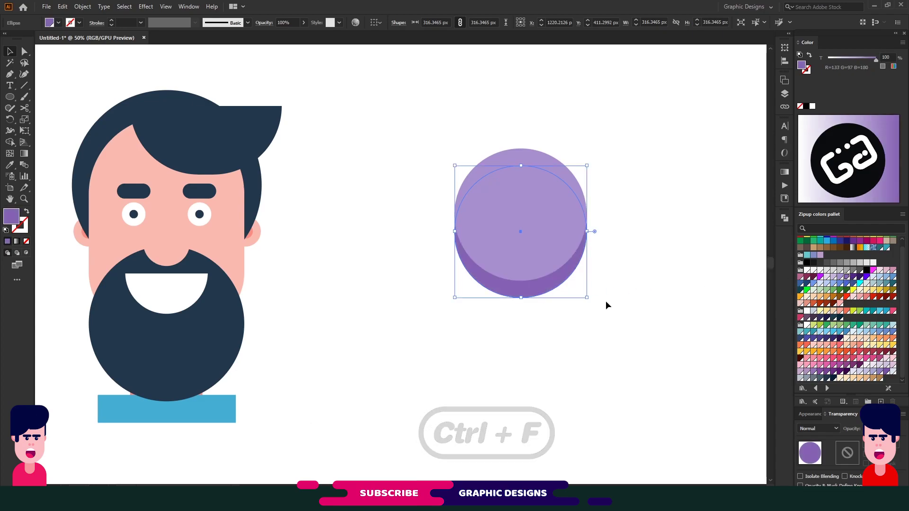
pyautogui.keyDown('shift'); pyautogui.click(535, 225); pyautogui.keyUp('shift')
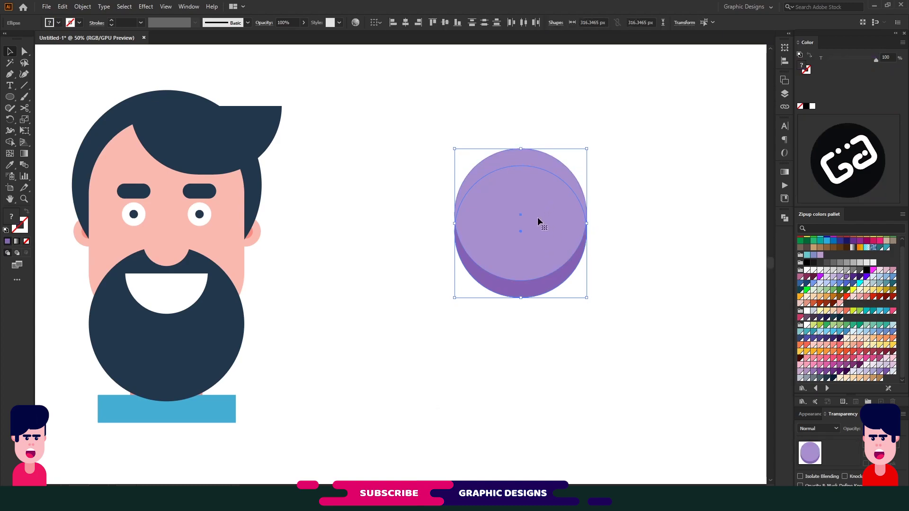
pyautogui.click(784, 218)
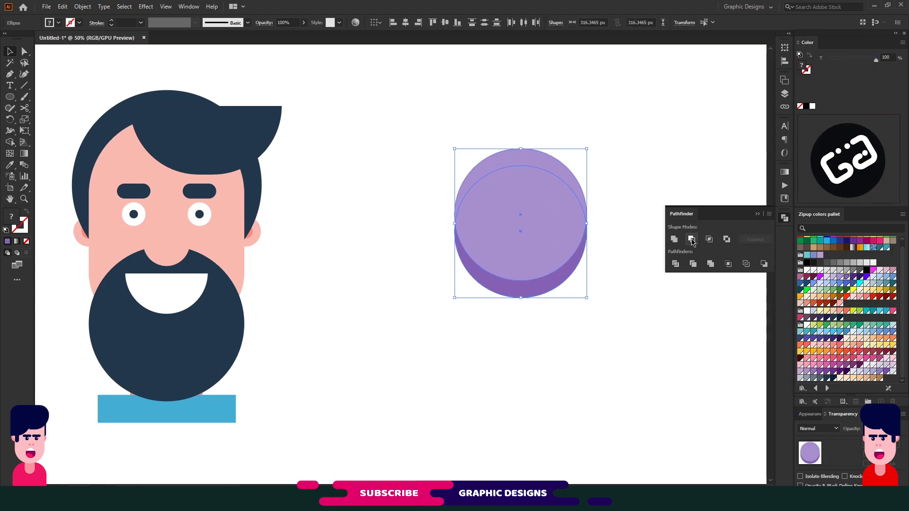
pyautogui.click(691, 239)
pyautogui.click(757, 213)
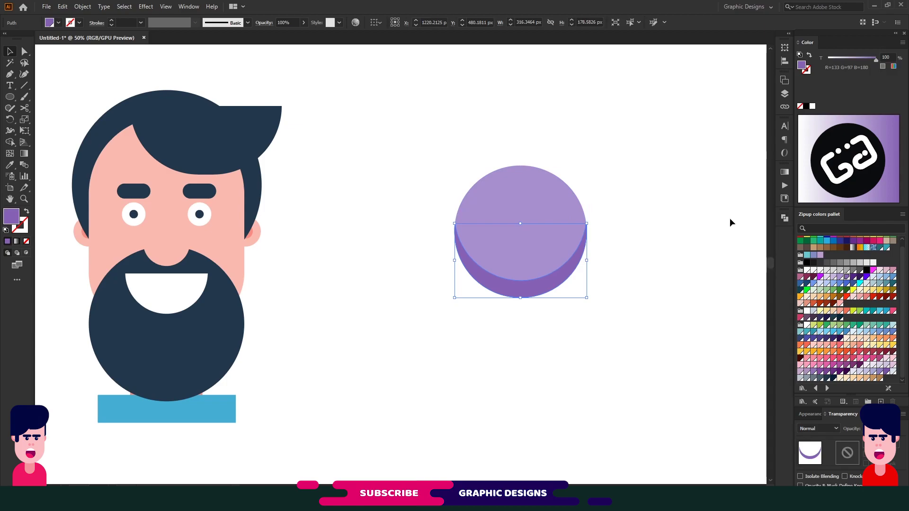
pyautogui.click(655, 218)
pyautogui.moveTo(617, 134); pyautogui.dragTo(426, 304)
# Step: Draw a small circle above-left of the purple circle, swap fill and stroke, and set a 33 px stroke
pyautogui.click(541, 327)
pyautogui.moveTo(9, 97); pyautogui.dragTo(45, 119)
pyautogui.moveTo(409, 115)
pyautogui.mouseDown()
pyautogui.moveTo(461, 176)
pyautogui.moveTo(474, 180)
pyautogui.mouseUp()
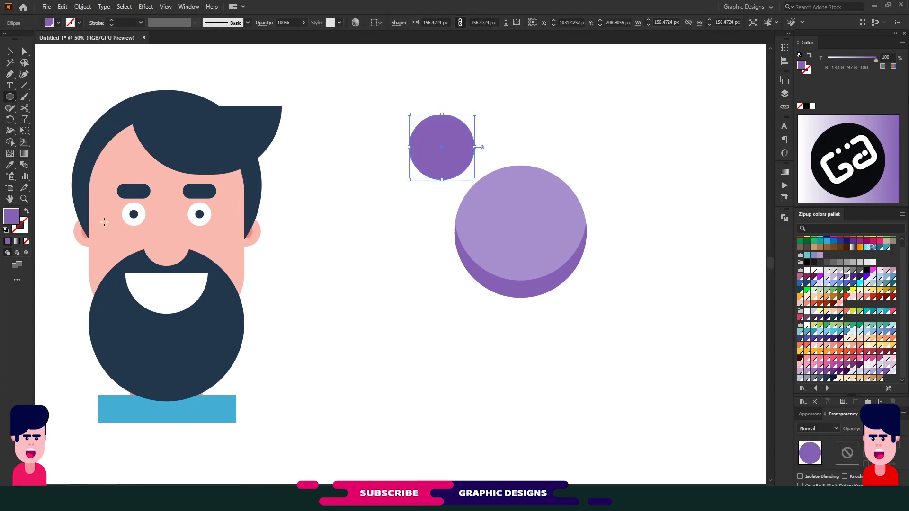
pyautogui.click(27, 212)
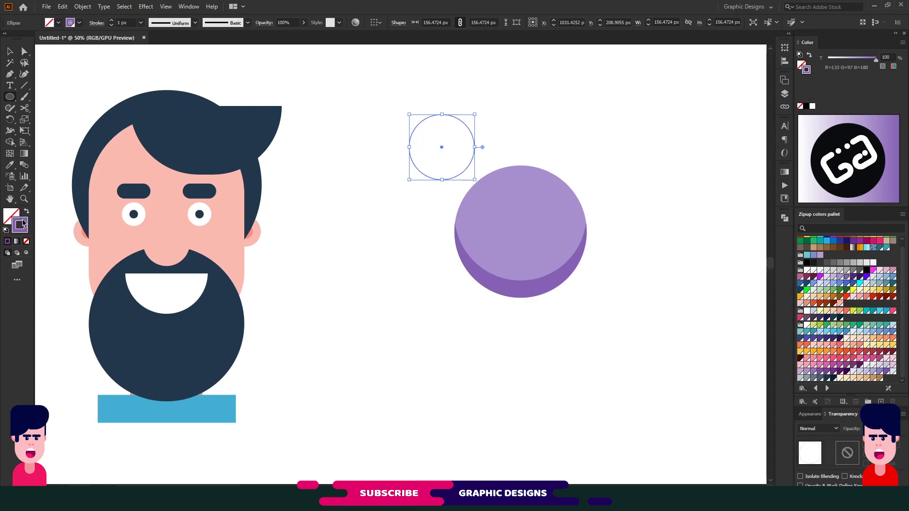
pyautogui.click(112, 21)
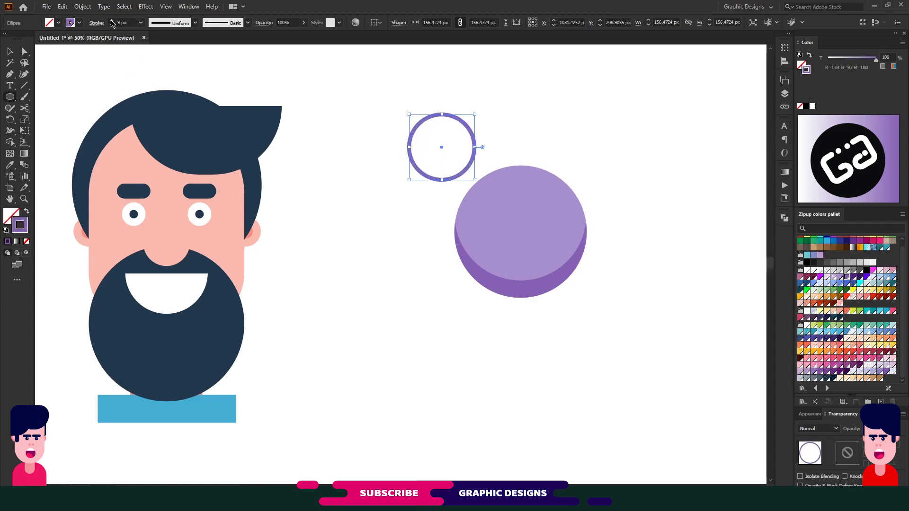
pyautogui.click(111, 21)
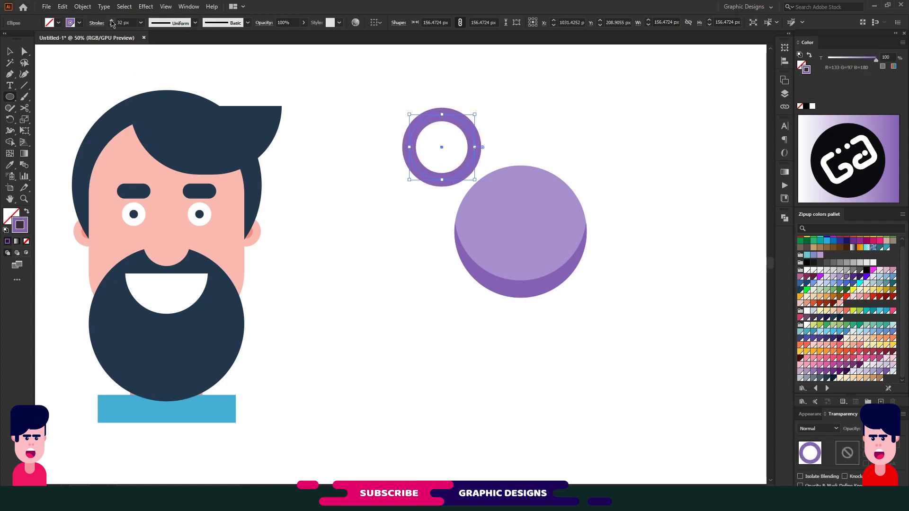
# Step: Delete the right and bottom anchors to leave a quarter arc with Round Cap ends
pyautogui.press('a')
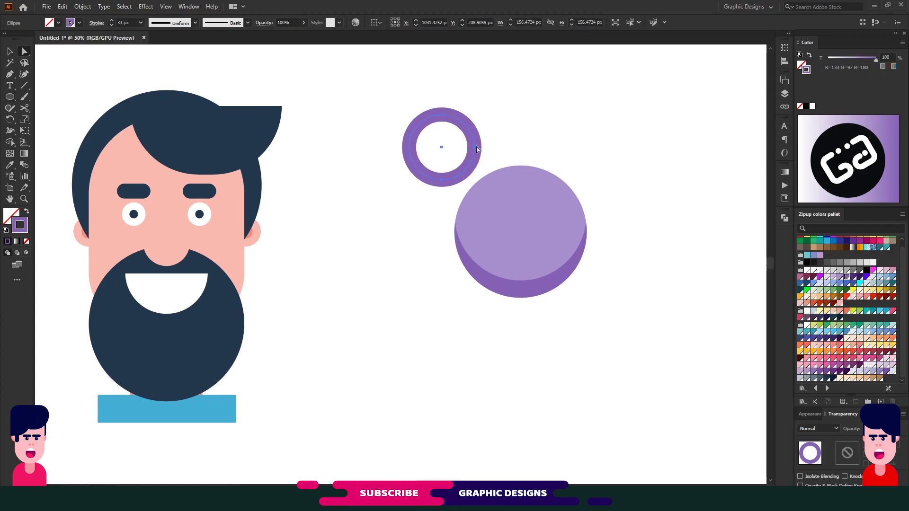
pyautogui.click(474, 146)
pyautogui.keyDown('shift'); pyautogui.click(442, 181); pyautogui.keyUp('shift')
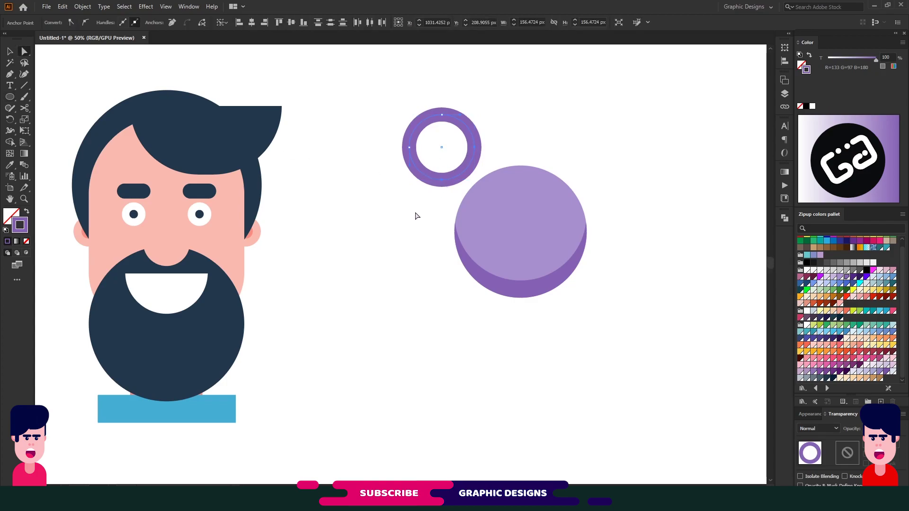
pyautogui.press('Delete')
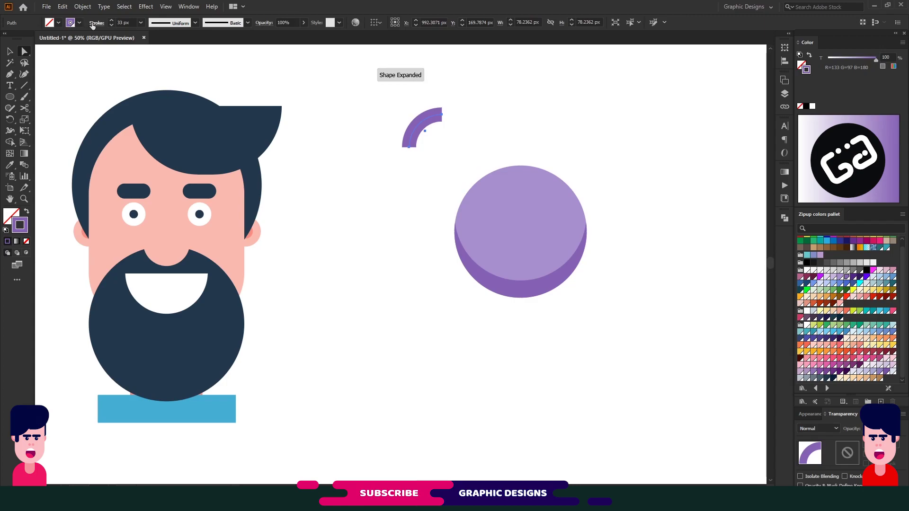
pyautogui.click(96, 22)
pyautogui.click(47, 47)
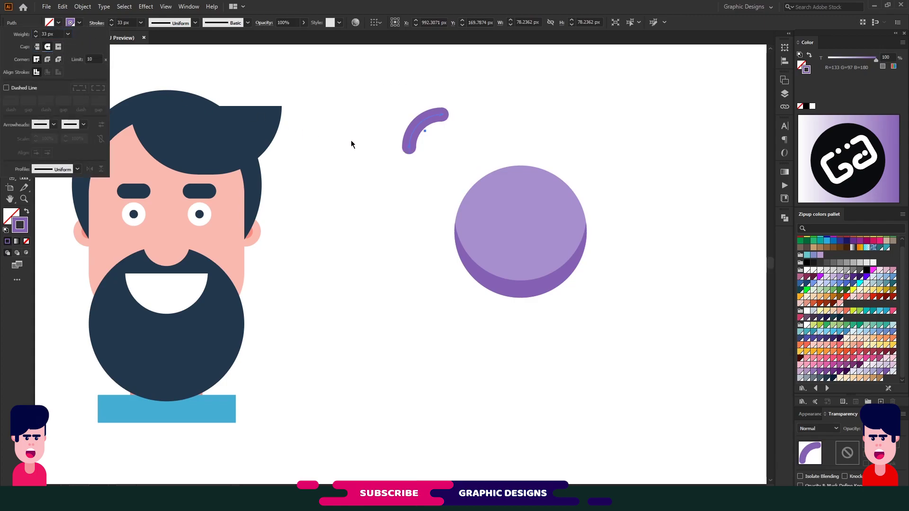
pyautogui.press('Escape')
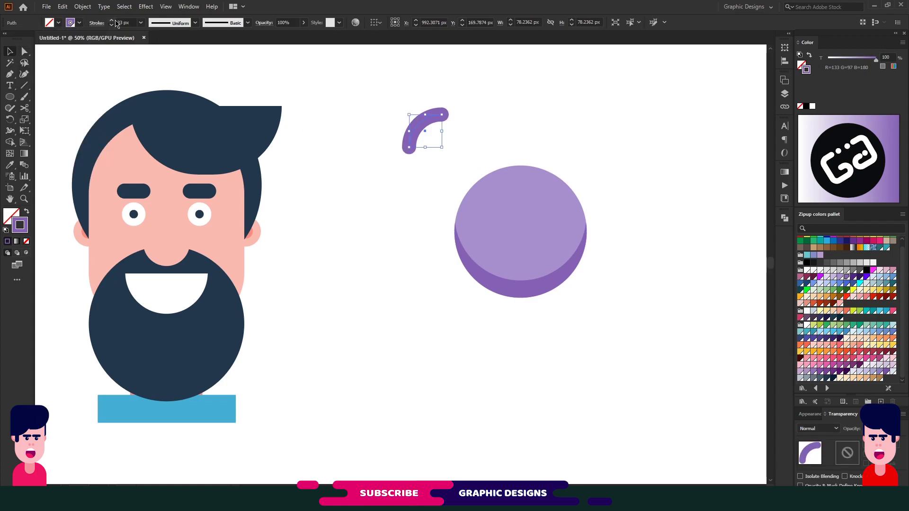
# Step: Outline the arc's stroke, fill it light lavender with no stroke, and place it on the circle's upper left
pyautogui.click(83, 7)
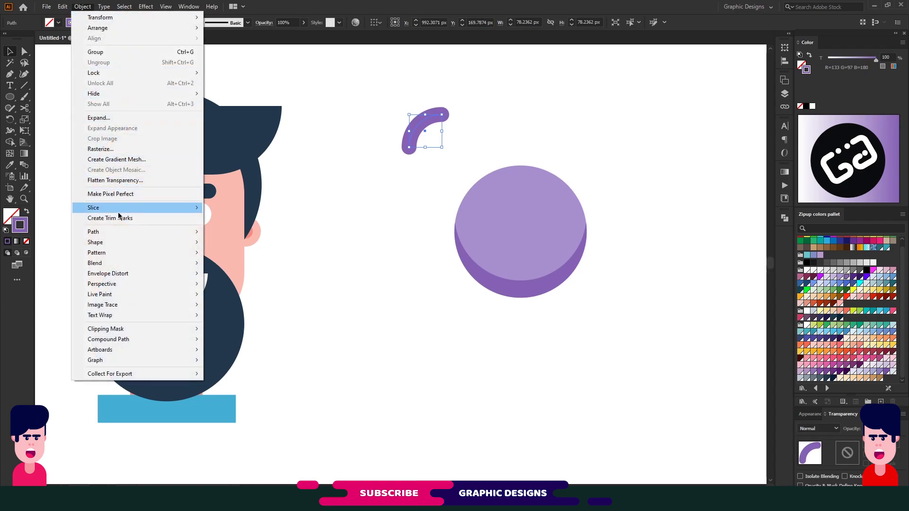
pyautogui.moveTo(118, 234)
pyautogui.click(255, 256)
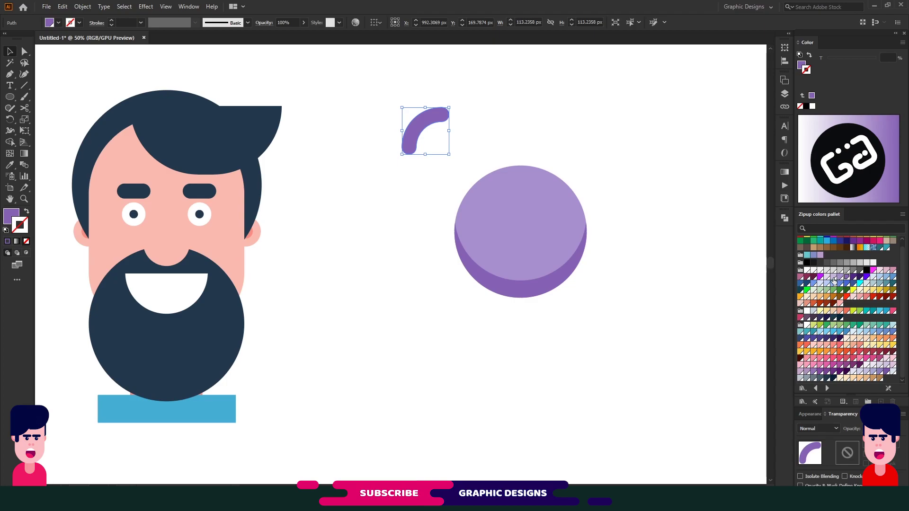
pyautogui.click(832, 279)
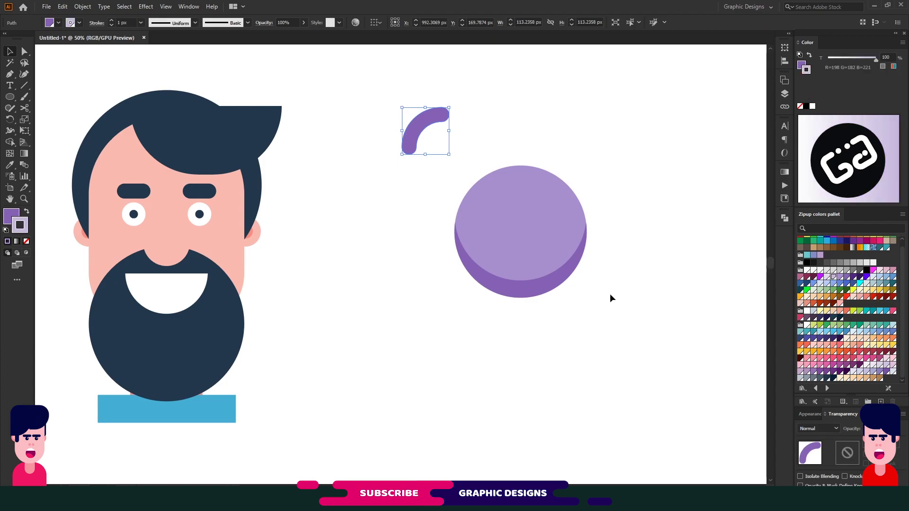
pyautogui.click(27, 211)
pyautogui.click(26, 241)
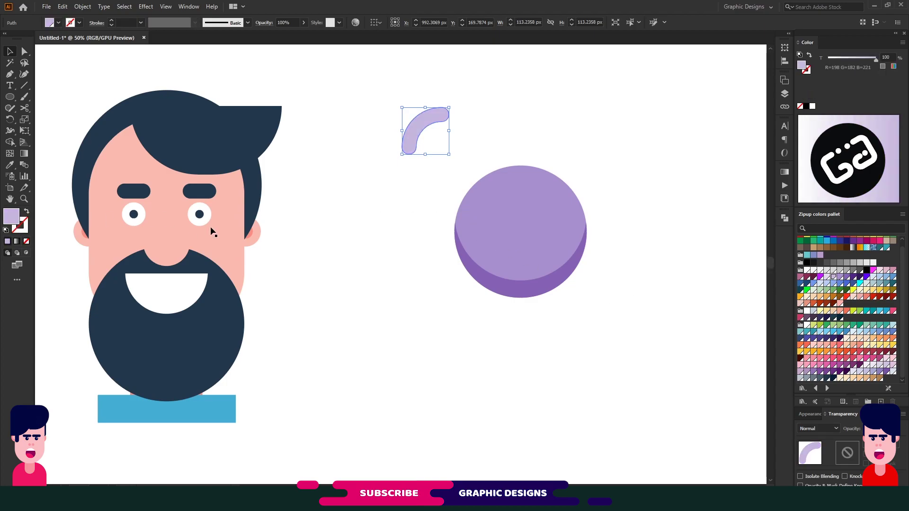
pyautogui.click(340, 186)
pyautogui.moveTo(420, 134); pyautogui.dragTo(494, 200)
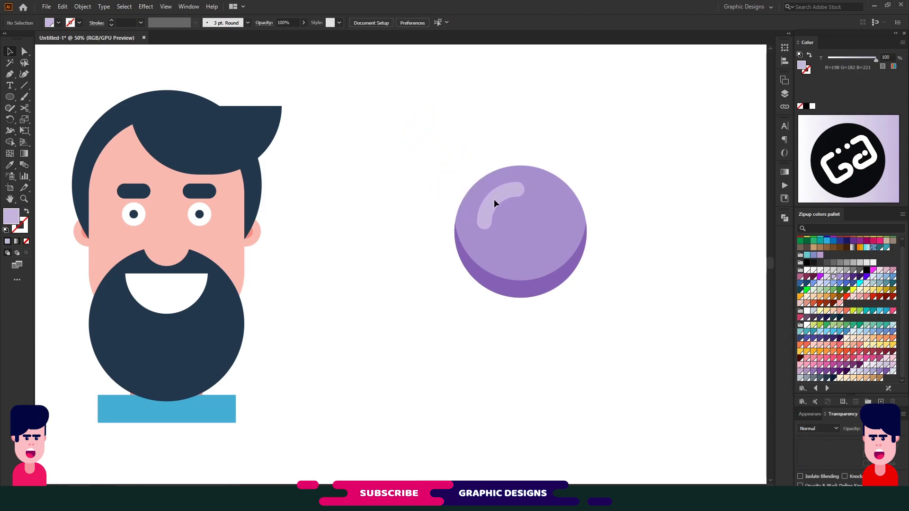
# Step: Group the sphere with its highlight and put a light grey copy slightly lower, behind it
pyautogui.click(626, 172)
pyautogui.moveTo(578, 200); pyautogui.dragTo(427, 309)
pyautogui.hotkey('ctrl', 'g')
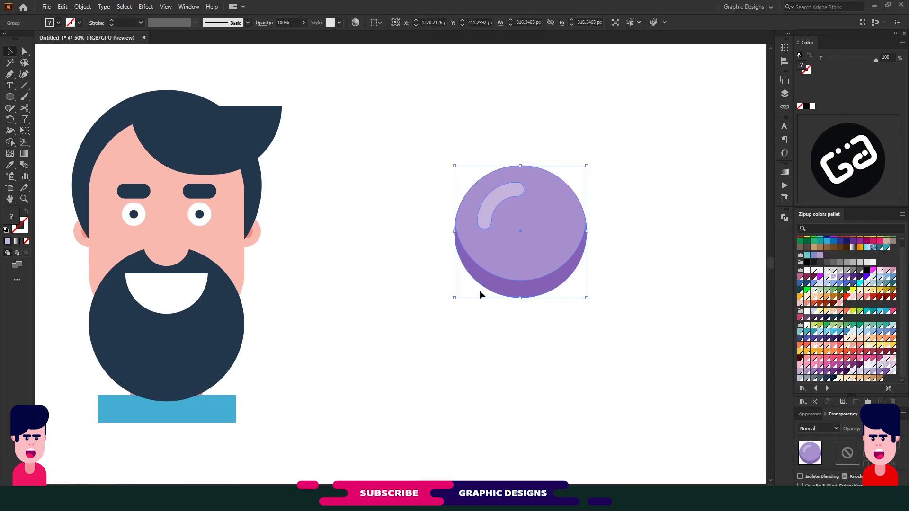
pyautogui.hotkey('ctrl', 'shift', 'b')
pyautogui.hotkey('ctrl', 'c')
pyautogui.hotkey('ctrl', 'f')
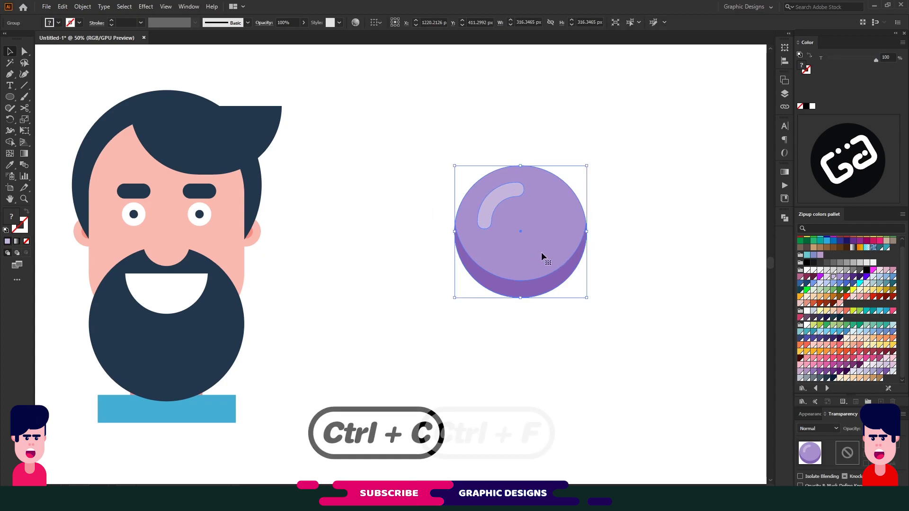
pyautogui.moveTo(534, 247); pyautogui.dragTo(535, 261)
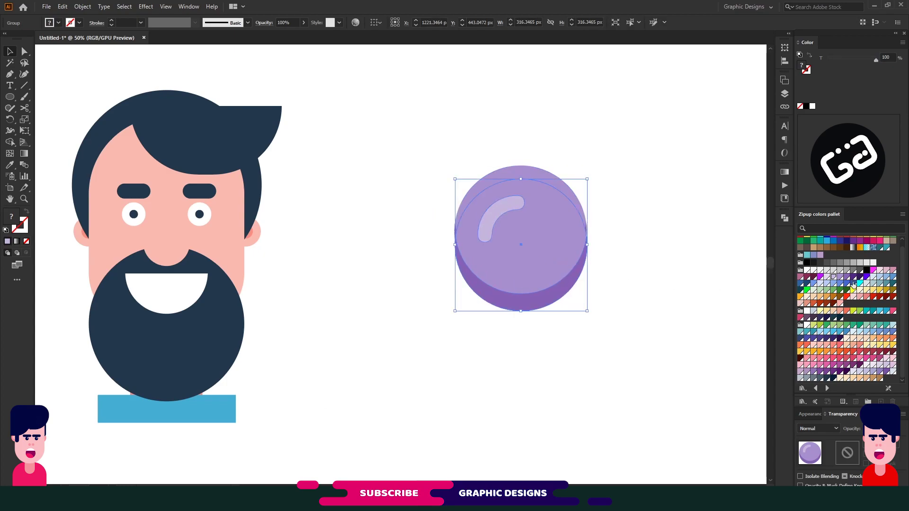
pyautogui.click(828, 271)
pyautogui.hotkey('ctrl', 'shift', '[')
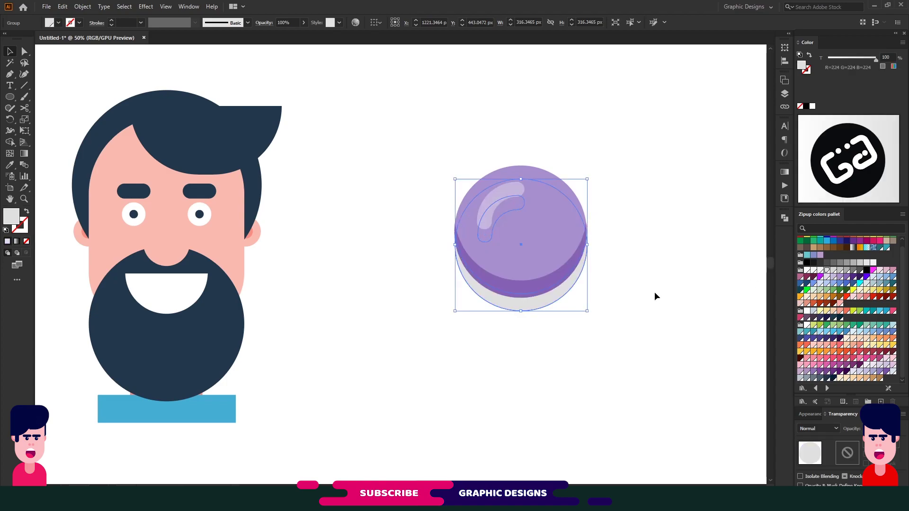
pyautogui.click(651, 291)
pyautogui.moveTo(438, 356); pyautogui.dragTo(616, 157)
pyautogui.click(654, 223)
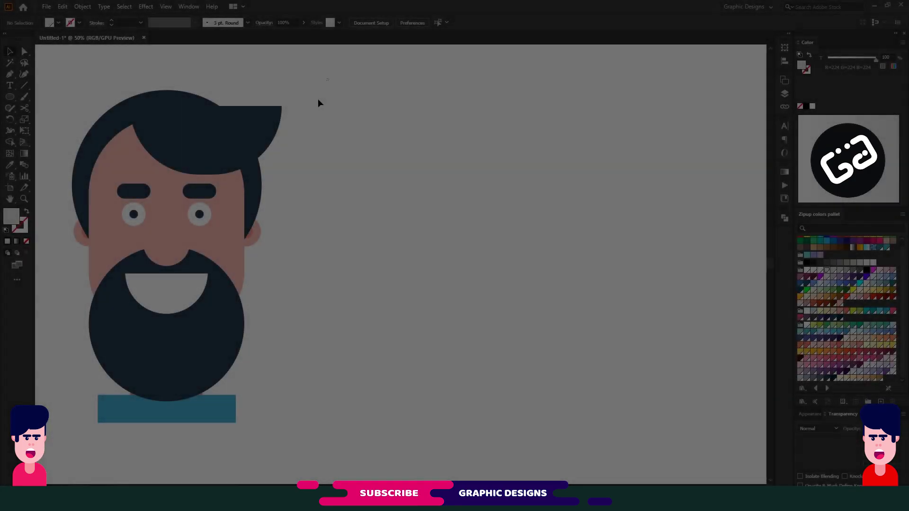
# Step: Alt-drag a duplicate of the whole bearded head to the right of the page
pyautogui.moveTo(327, 78); pyautogui.dragTo(90, 416)
pyautogui.moveTo(162, 324); pyautogui.dragTo(604, 350)
pyautogui.click(453, 331)
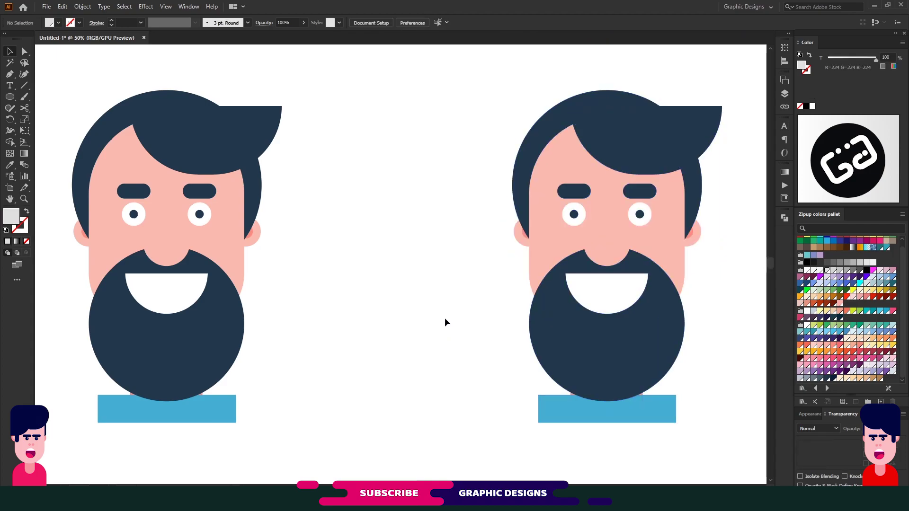
# Step: Cut a darker navy crescent along the right edge of the new head's front hair with Minus Front
pyautogui.click(661, 144)
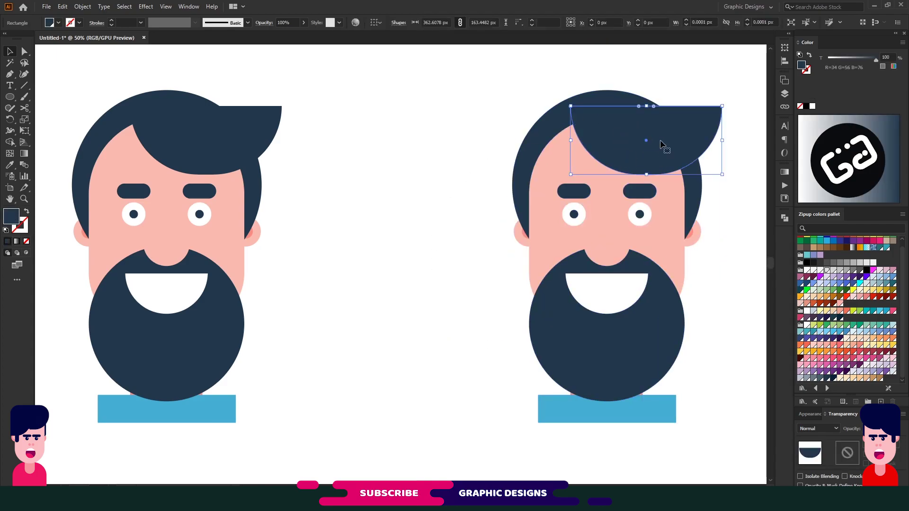
pyautogui.press('a')
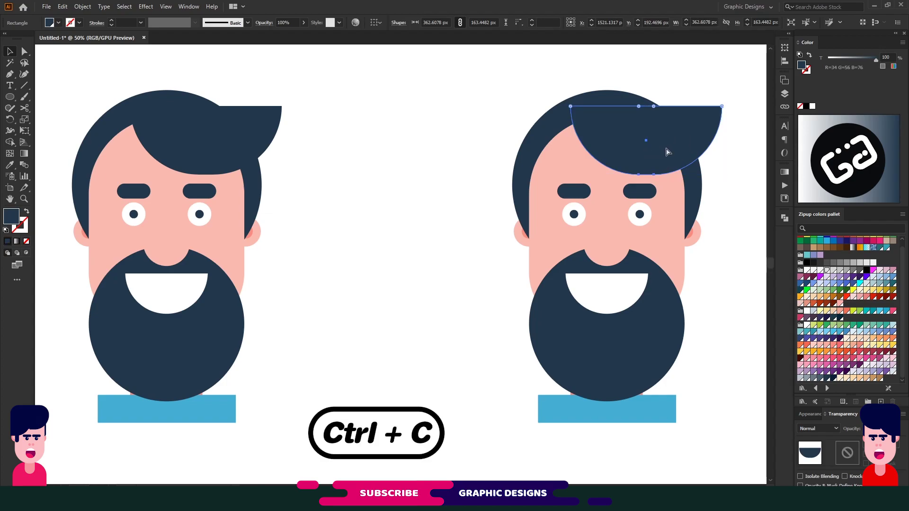
pyautogui.hotkey('ctrl', 'f')
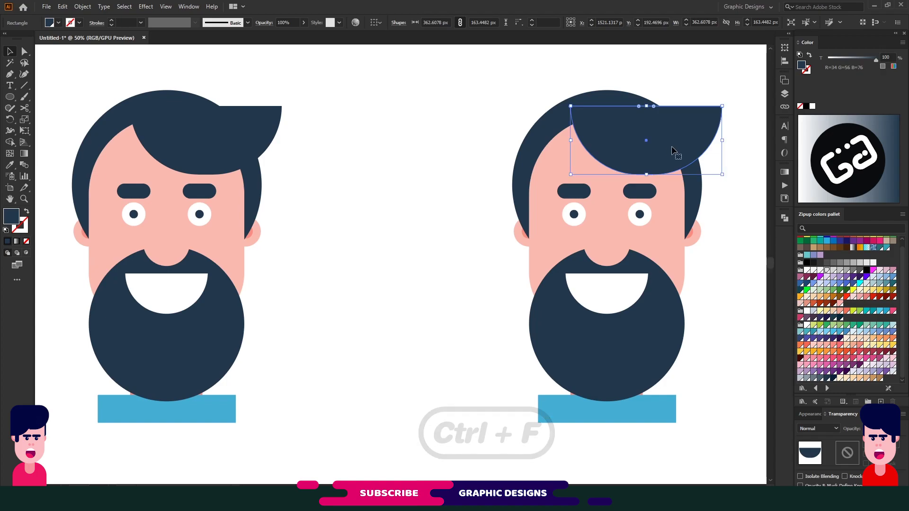
pyautogui.moveTo(673, 146); pyautogui.dragTo(645, 146)
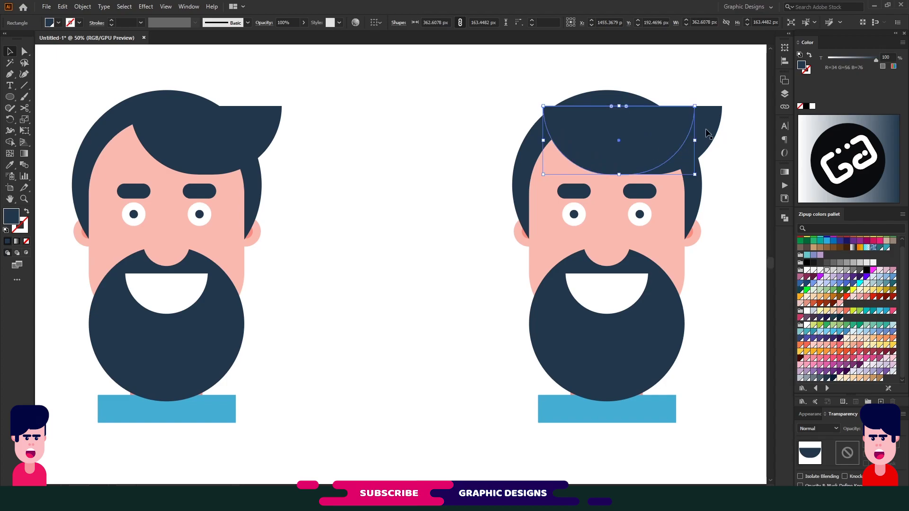
pyautogui.hotkey('ctrl', 'z')
pyautogui.hotkey('ctrl', 'c')
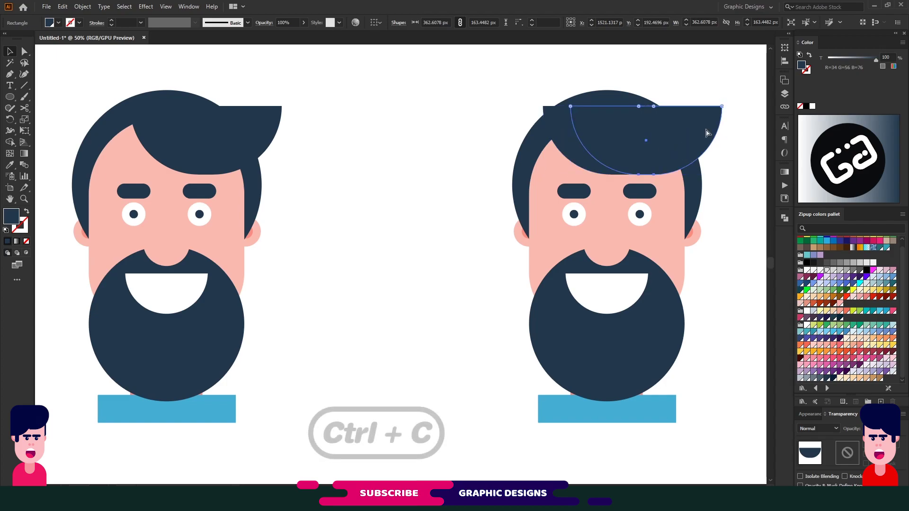
pyautogui.hotkey('ctrl', 'f')
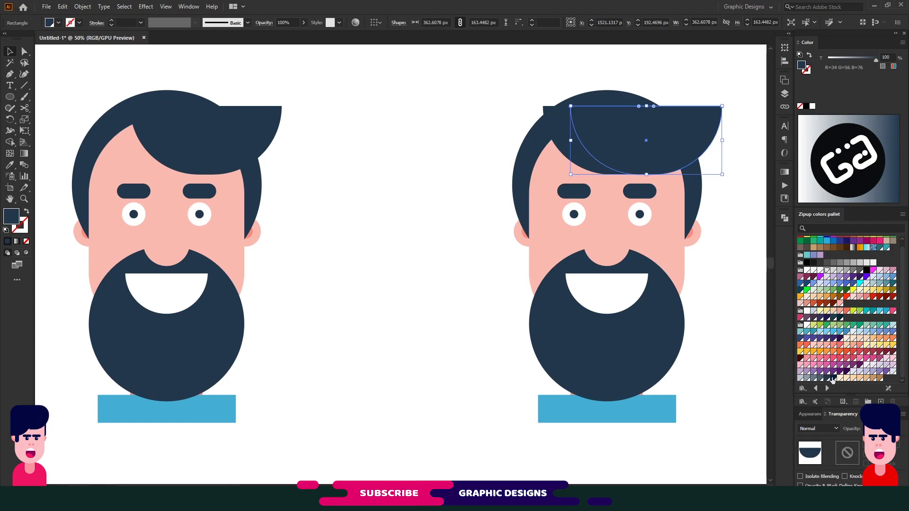
pyautogui.click(831, 379)
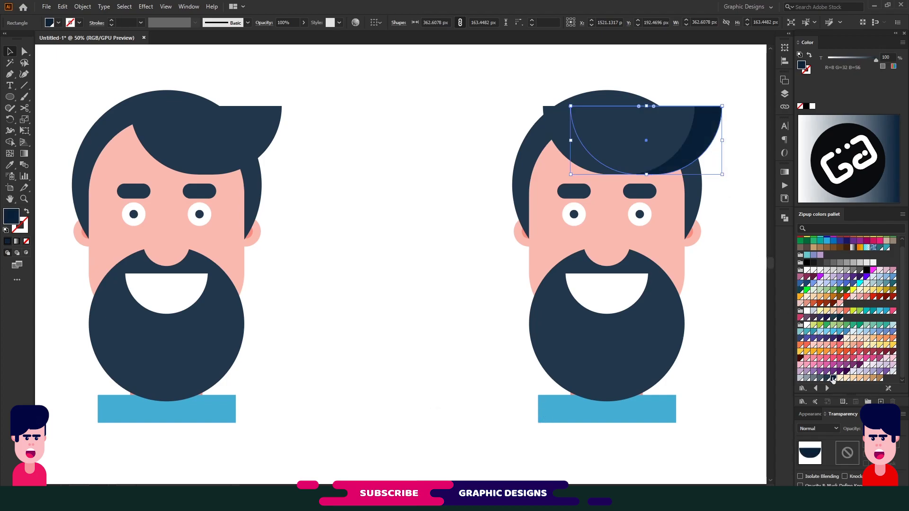
pyautogui.keyDown('shift'); pyautogui.click(586, 161); pyautogui.keyUp('shift')
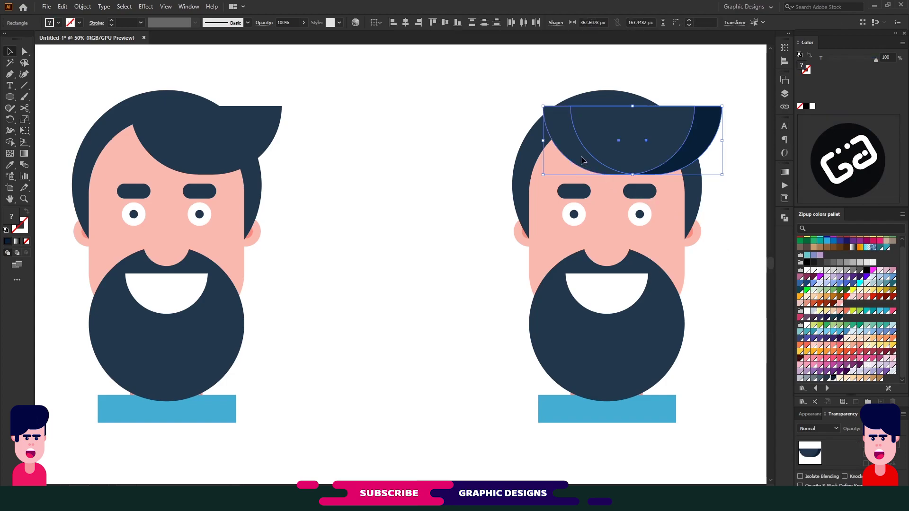
pyautogui.click(784, 218)
pyautogui.click(691, 239)
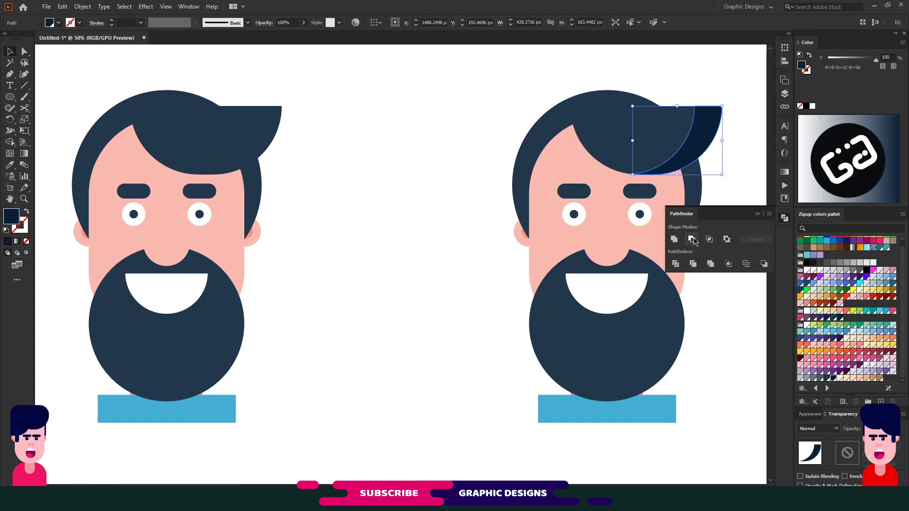
pyautogui.click(757, 214)
pyautogui.click(733, 183)
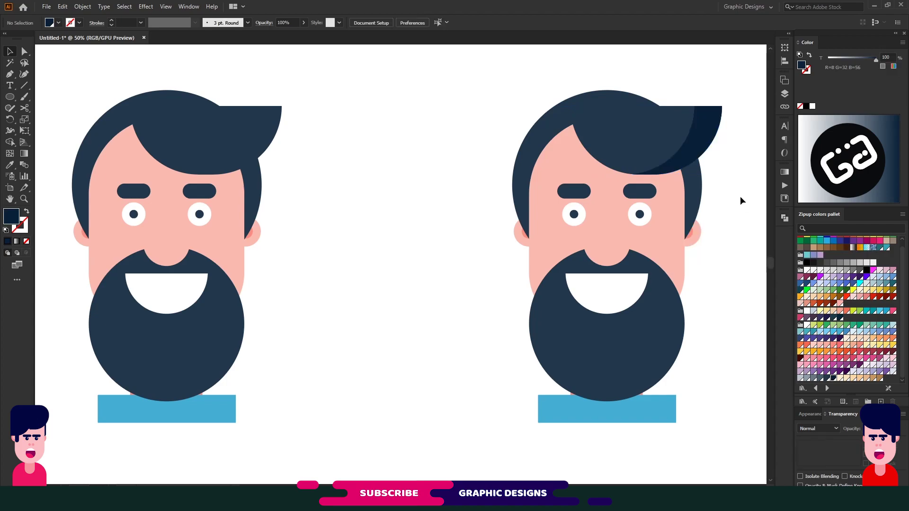
# Step: Group the front hair shape with its dark navy crescent
pyautogui.click(652, 143)
pyautogui.keyDown('shift'); pyautogui.click(705, 147); pyautogui.keyUp('shift')
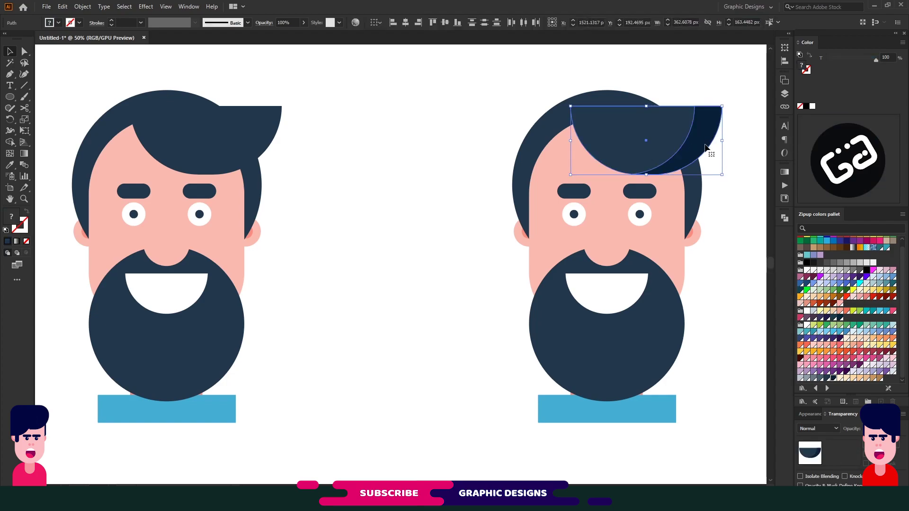
pyautogui.hotkey('ctrl', 'g')
pyautogui.click(737, 181)
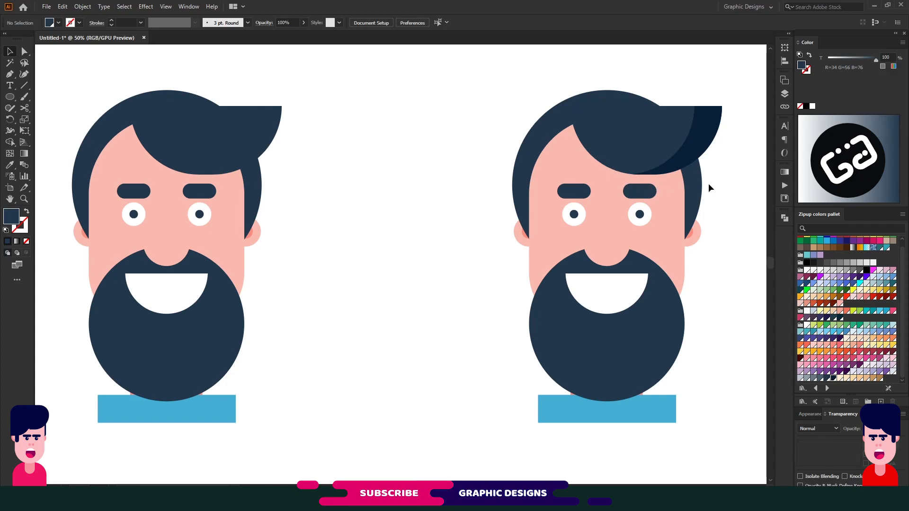
# Step: Place a salmon pink copy of the hair group behind it, offset down and right
pyautogui.click(649, 151)
pyautogui.hotkey('ctrl', 'c')
pyautogui.hotkey('ctrl', 'f')
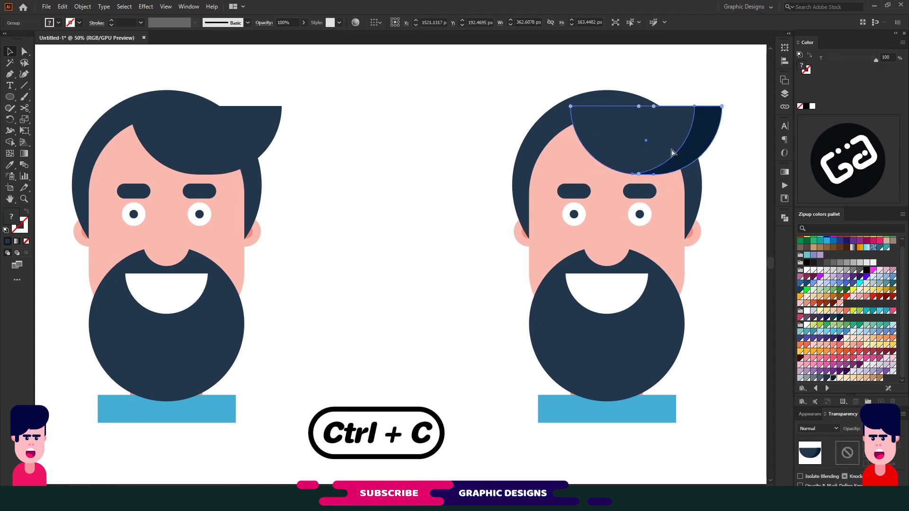
pyautogui.hotkey('ctrl', 'f')
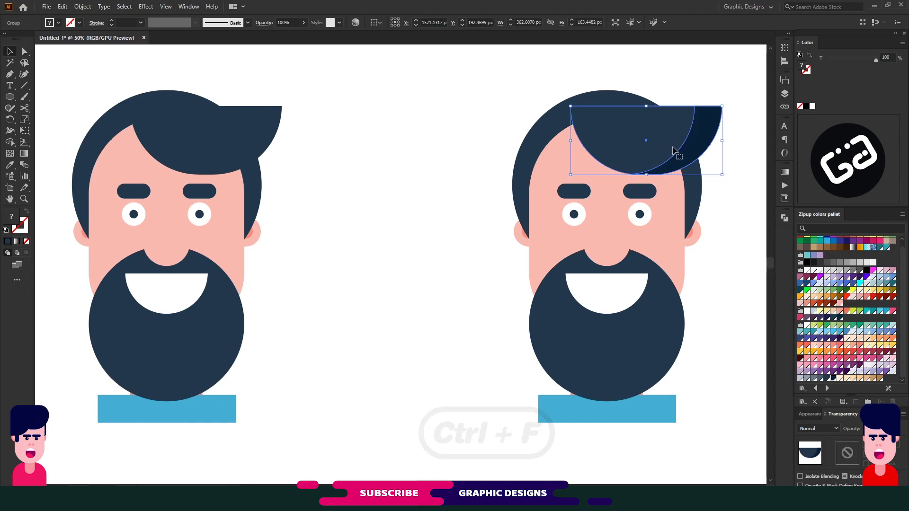
pyautogui.moveTo(674, 149); pyautogui.dragTo(694, 161)
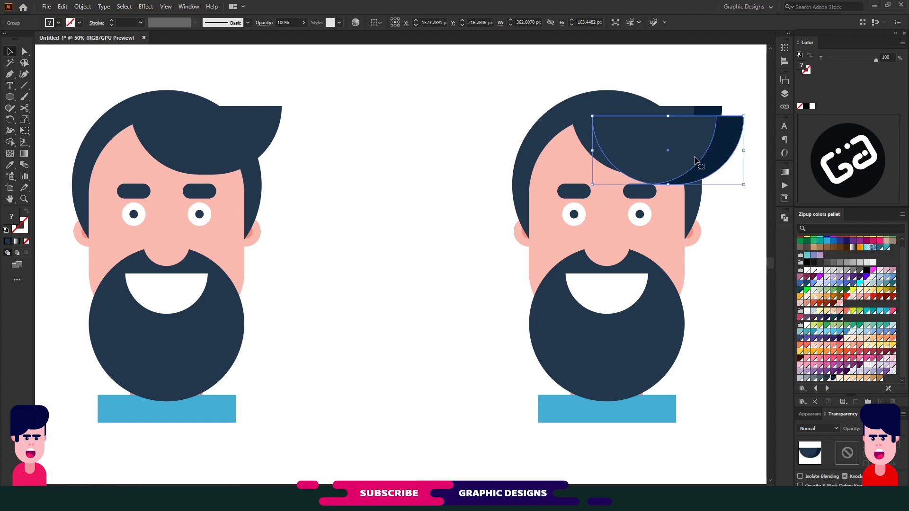
pyautogui.click(833, 345)
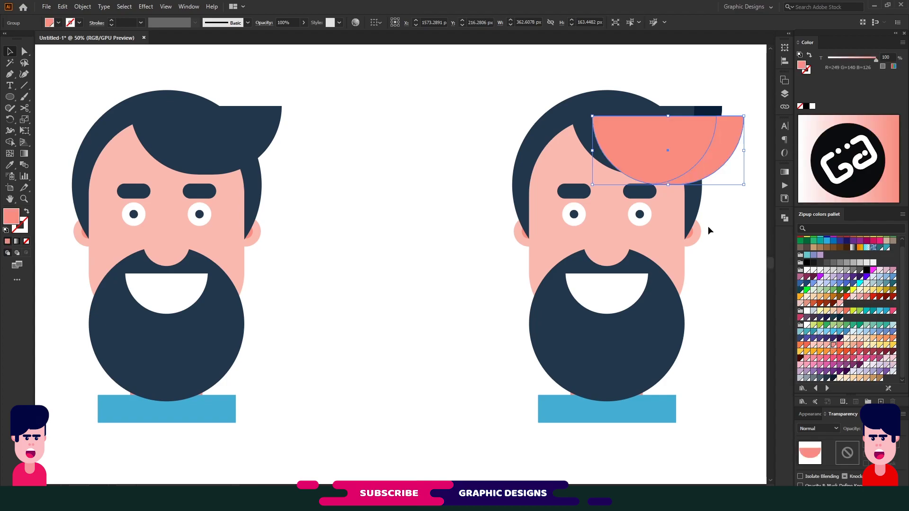
pyautogui.hotkey('ctrl', 'shift', '[')
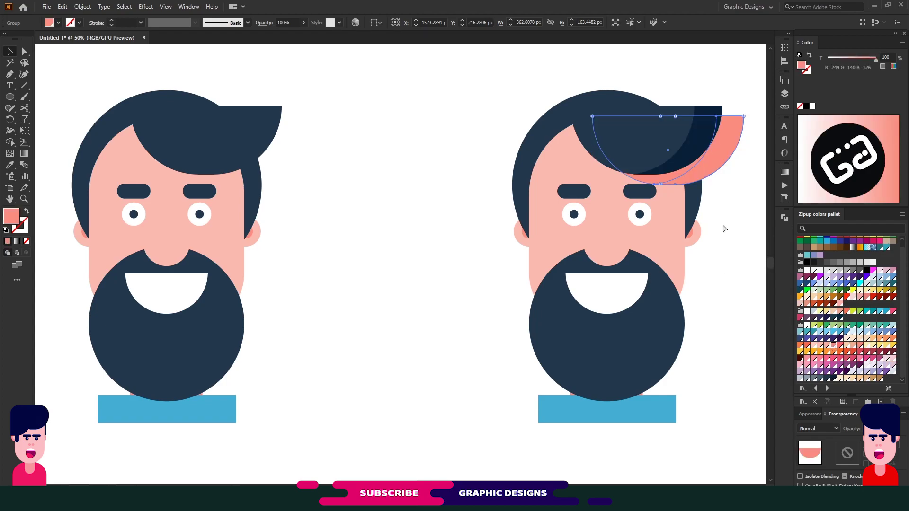
pyautogui.moveTo(703, 176); pyautogui.dragTo(703, 171)
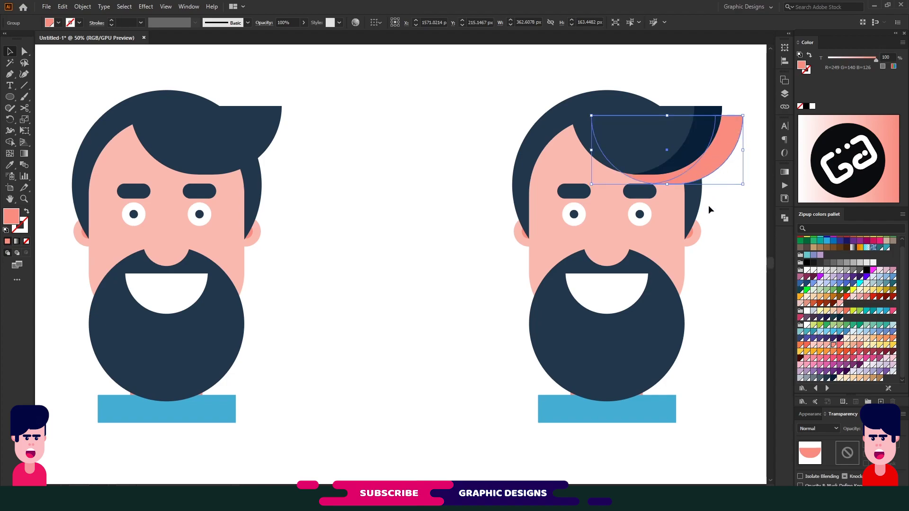
# Step: Divide the salmon hair copy with the face and delete the pink piece lying outside the face
pyautogui.keyDown('shift'); pyautogui.click(673, 242); pyautogui.keyUp('shift')
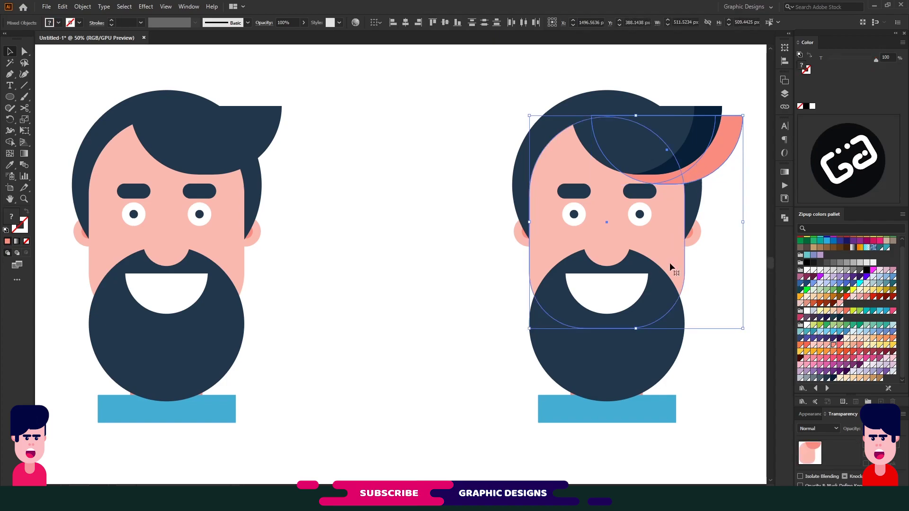
pyautogui.click(784, 219)
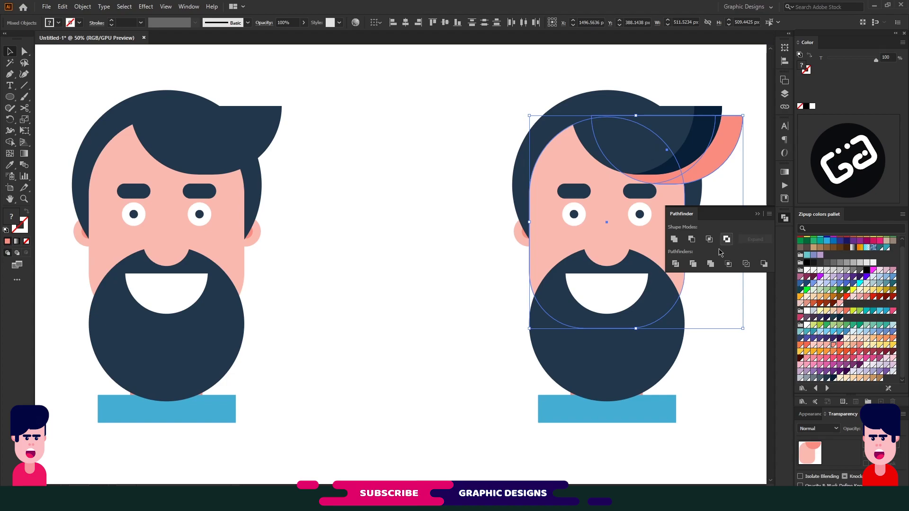
pyautogui.click(675, 266)
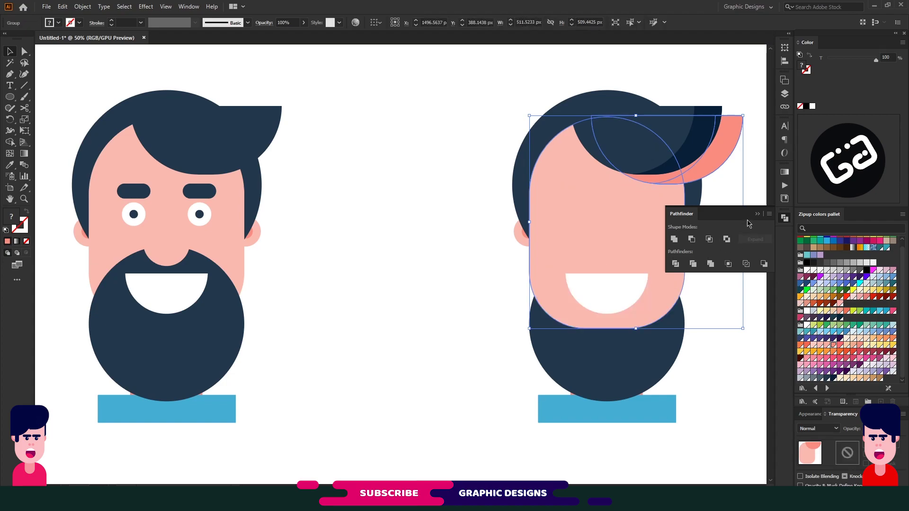
pyautogui.click(756, 215)
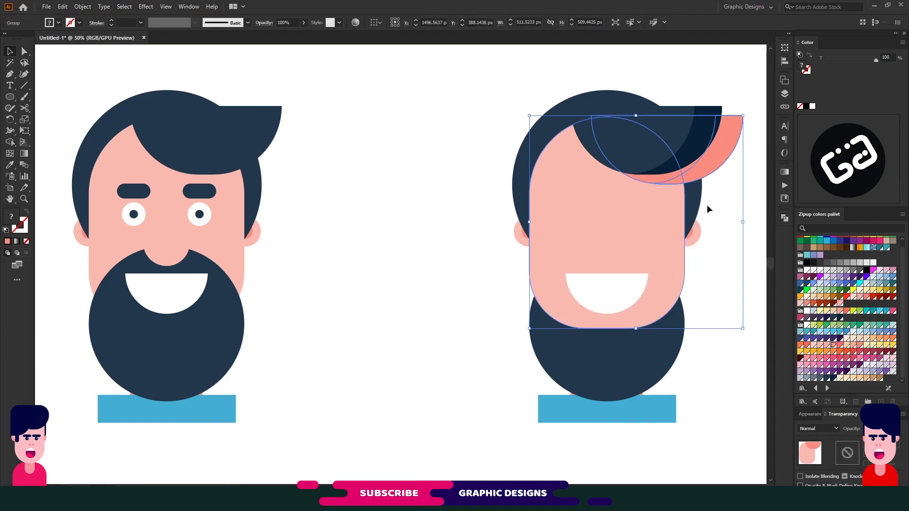
pyautogui.rightClick(659, 177)
pyautogui.click(679, 258)
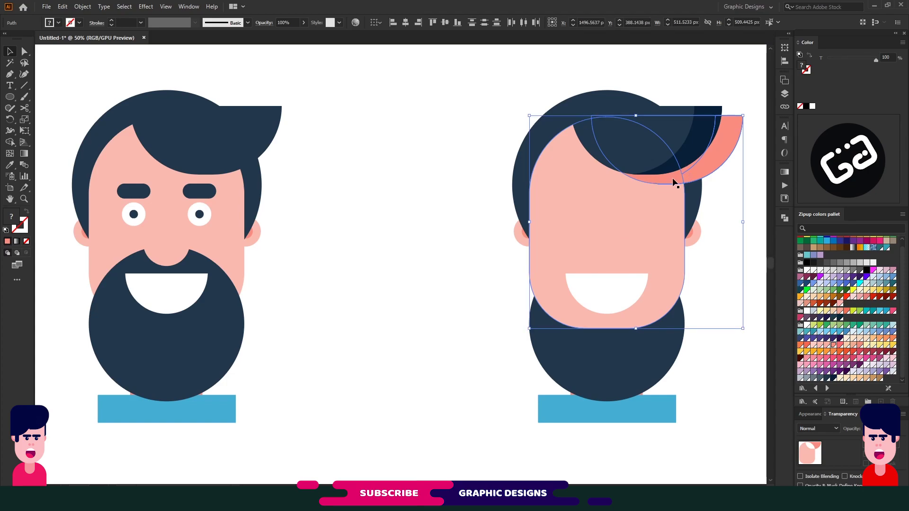
pyautogui.keyDown('shift'); pyautogui.click(637, 213); pyautogui.keyUp('shift')
pyautogui.hotkey('ctrl', 'shift', 'a')
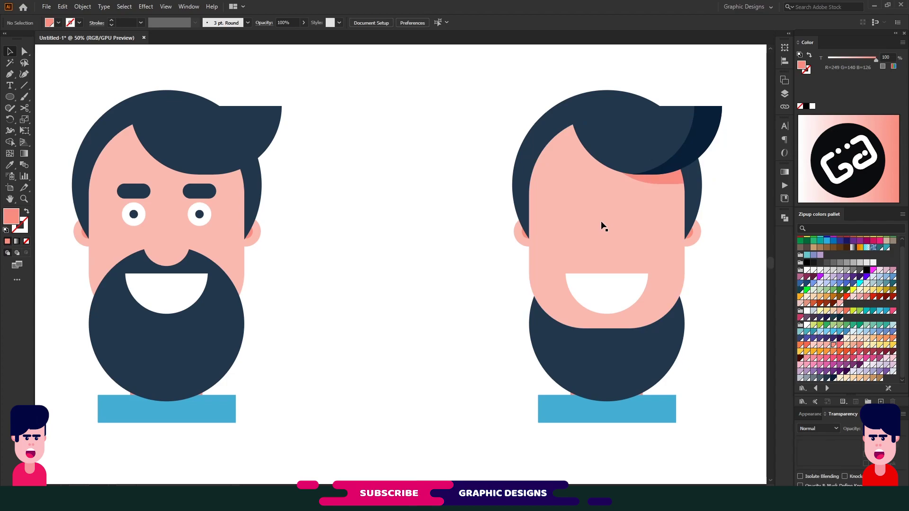
# Step: Send the face shape back behind the eyes and beard
pyautogui.click(602, 222)
pyautogui.hotkey('ctrl', '[')
pyautogui.hotkey('ctrl', '[')
pyautogui.hotkey('ctrl', '[')
pyautogui.hotkey('ctrl', '[')
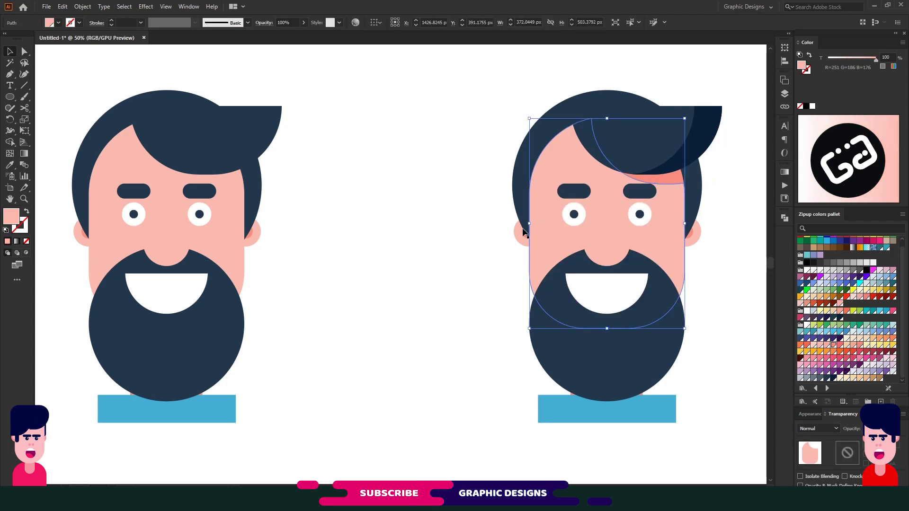
pyautogui.click(399, 270)
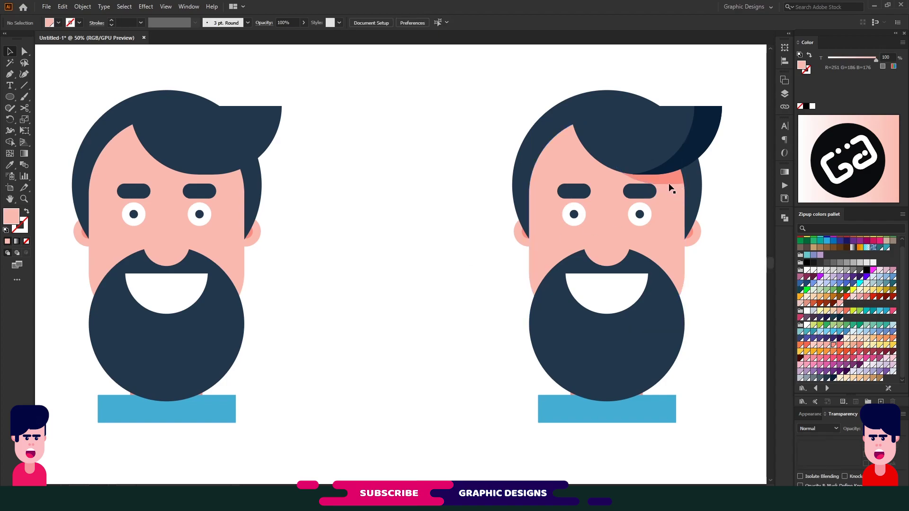
pyautogui.click(531, 186)
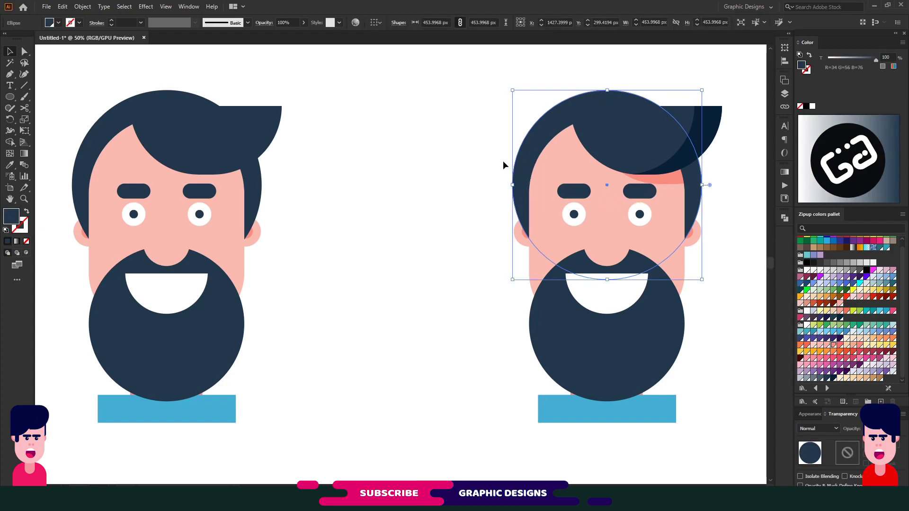
# Step: Subtract a navy copy of the hair circle, raised about 66 px, leaving a dark lower crescent
pyautogui.hotkey('ctrl', 'c')
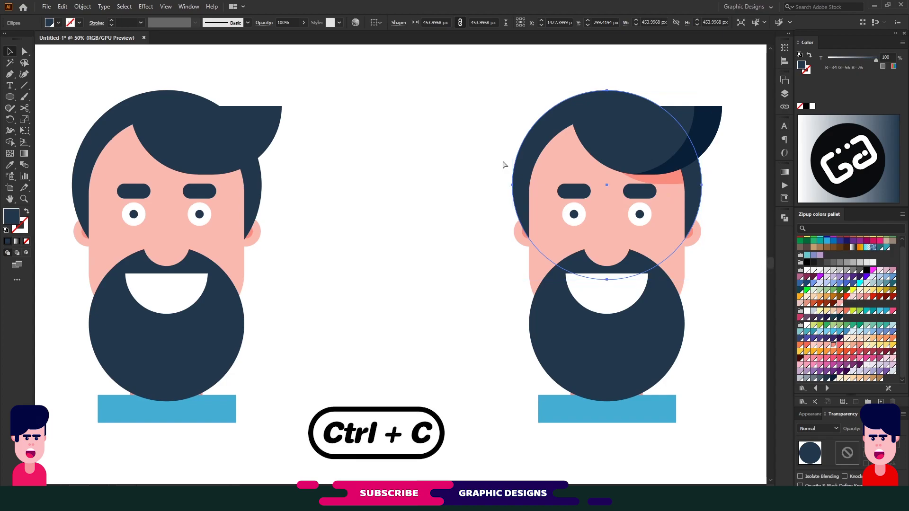
pyautogui.hotkey('ctrl', 'f')
pyautogui.moveTo(543, 152); pyautogui.dragTo(551, 92)
pyautogui.hotkey('ctrl', 'z')
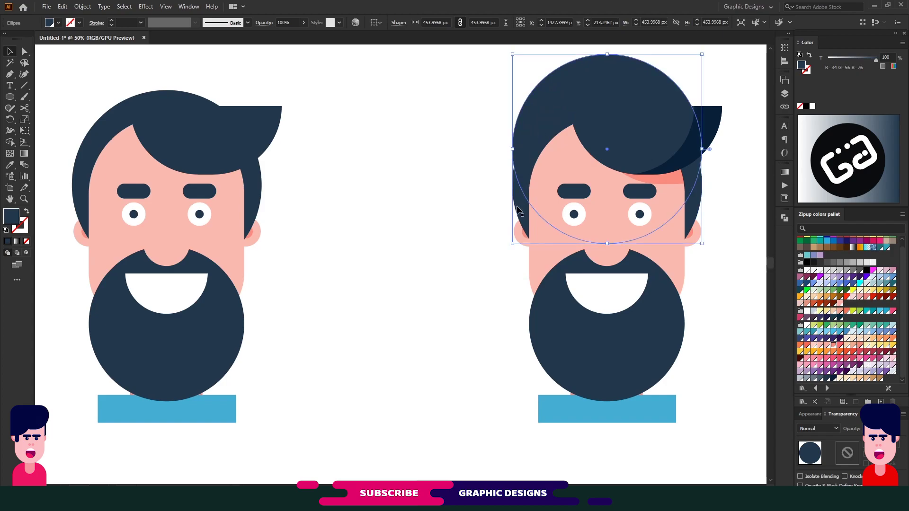
pyautogui.hotkey('ctrl', 'c')
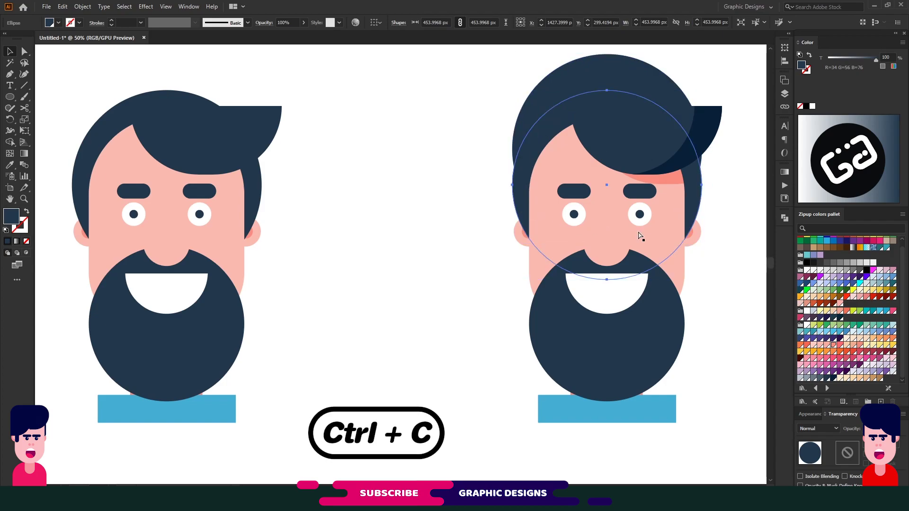
pyautogui.hotkey('ctrl', 'f')
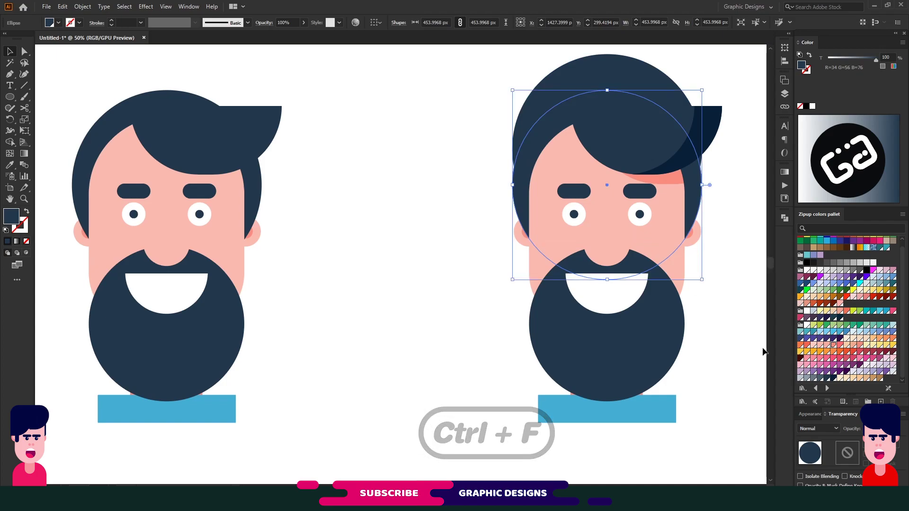
pyautogui.click(833, 378)
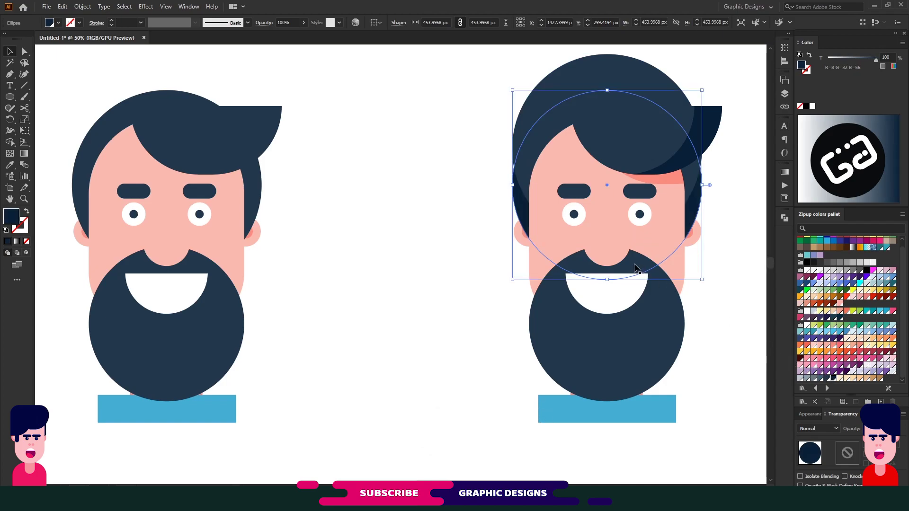
pyautogui.moveTo(530, 242); pyautogui.dragTo(528, 210)
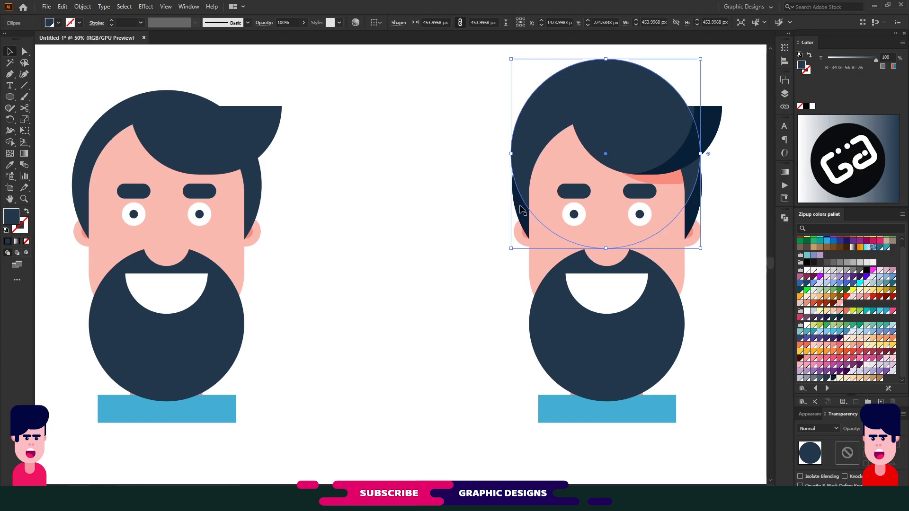
pyautogui.keyDown('shift'); pyautogui.click(520, 210); pyautogui.keyUp('shift')
pyautogui.click(784, 218)
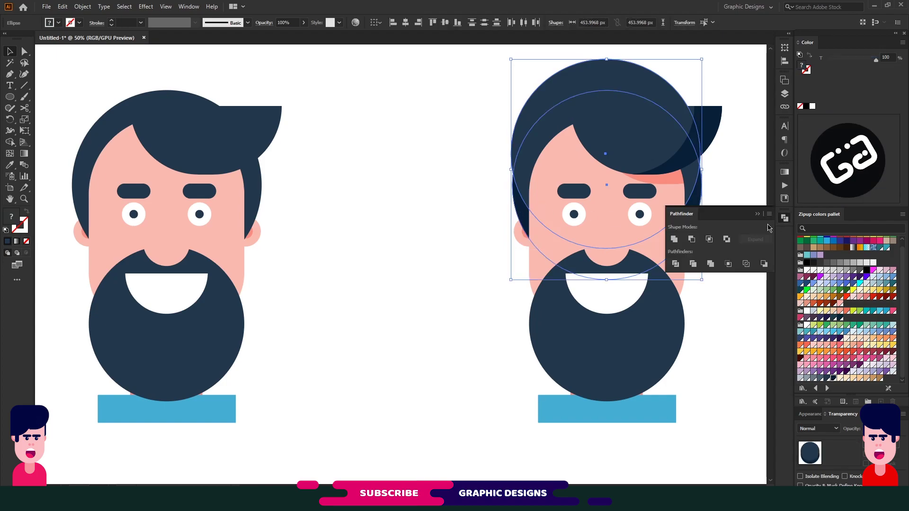
pyautogui.click(689, 241)
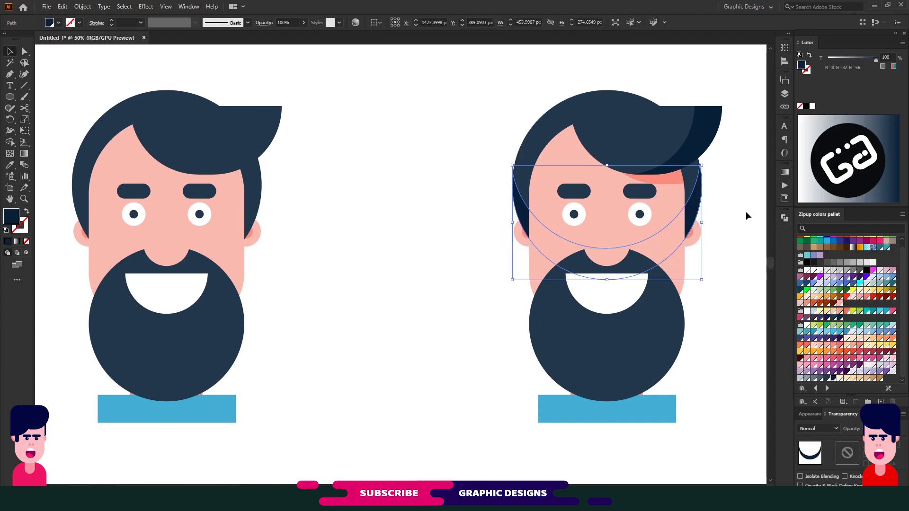
pyautogui.click(742, 211)
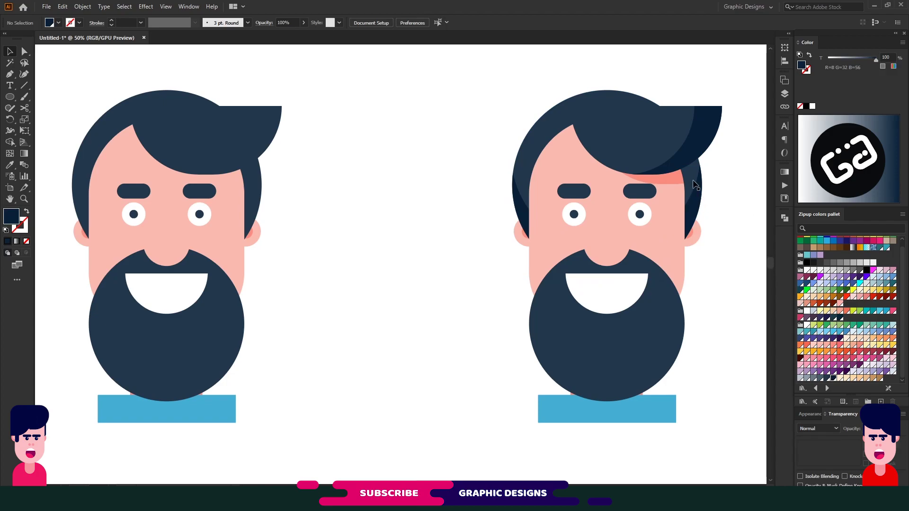
# Step: Move the right face's eyebrow-and-eye group to the empty middle, enlarge and ungroup it, and drop the pupil lower
pyautogui.click(585, 193)
pyautogui.moveTo(585, 192); pyautogui.dragTo(352, 271)
pyautogui.click(428, 225)
pyautogui.click(344, 302)
pyautogui.rightClick(392, 251)
pyautogui.click(417, 328)
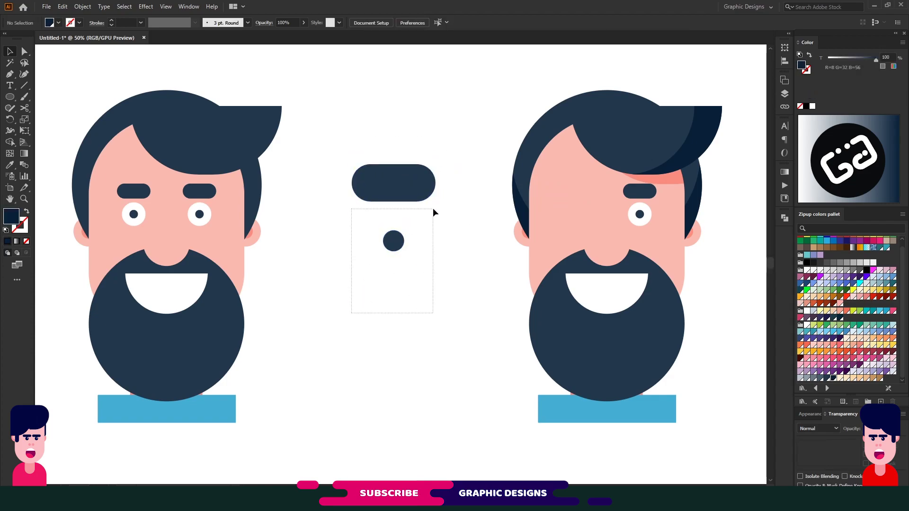
pyautogui.moveTo(393, 242); pyautogui.dragTo(375, 312)
# Step: Raise an eyebrow copy about 19 px, darken the lower one, and Minus Front to leave a dark lower edge
pyautogui.click(396, 184)
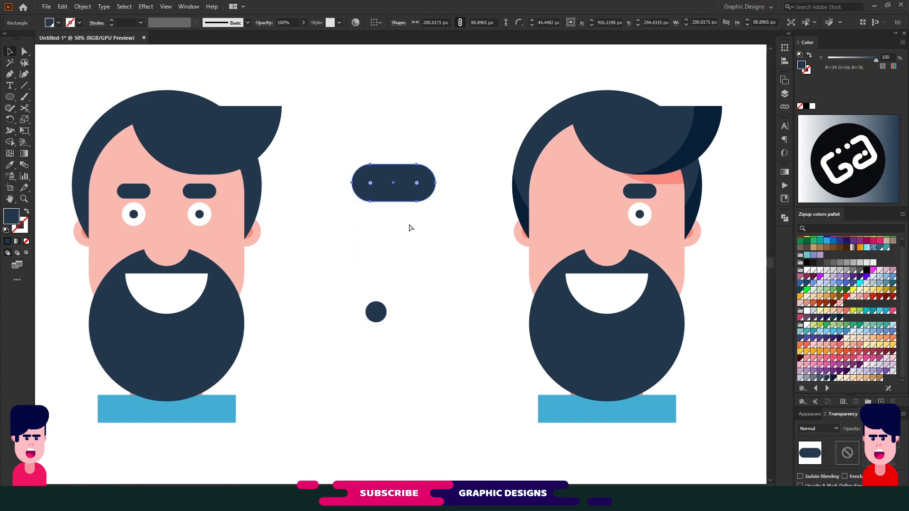
pyautogui.hotkey('ctrl', 'c')
pyautogui.hotkey('ctrl', 'f')
pyautogui.moveTo(414, 189); pyautogui.dragTo(405, 181)
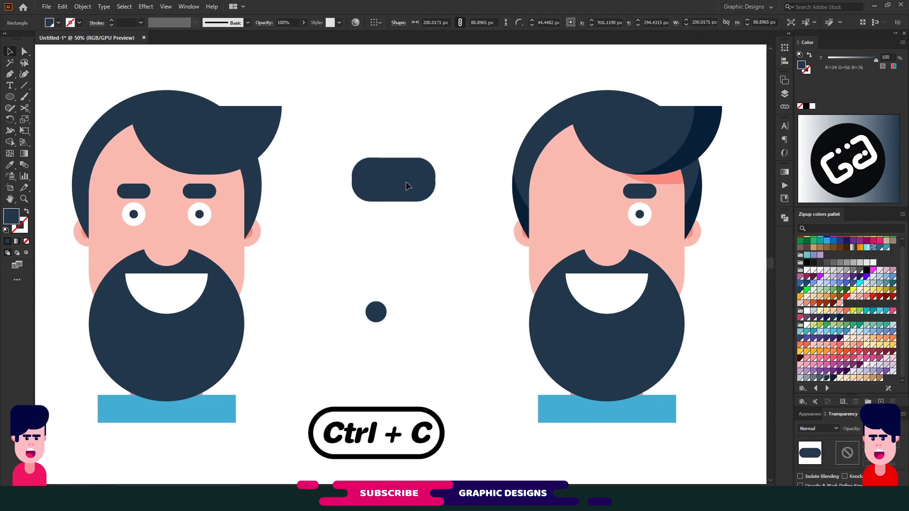
pyautogui.click(411, 199)
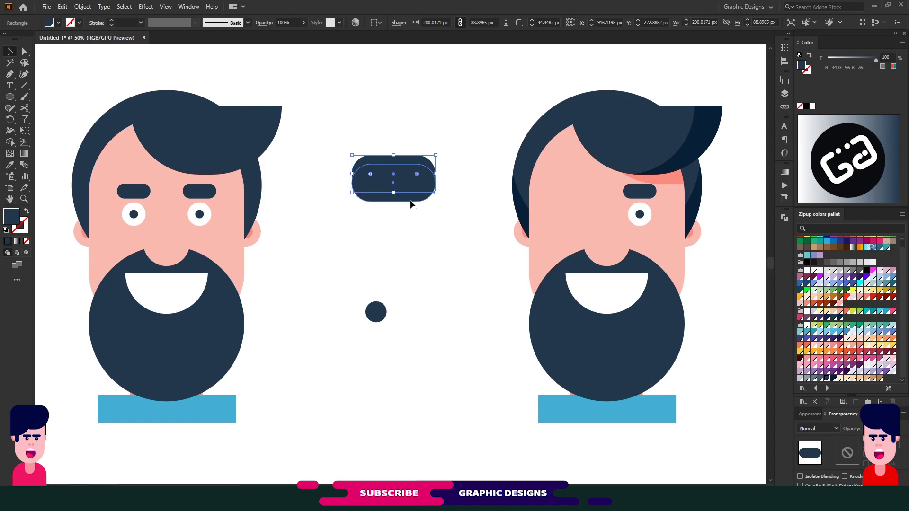
pyautogui.press('a')
pyautogui.press('v')
pyautogui.click(831, 378)
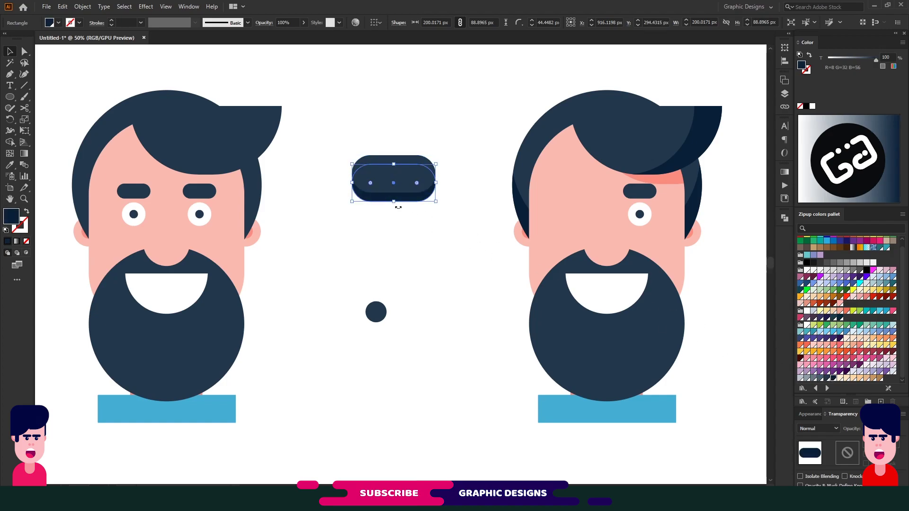
pyautogui.keyDown('shift'); pyautogui.click(411, 195); pyautogui.keyUp('shift')
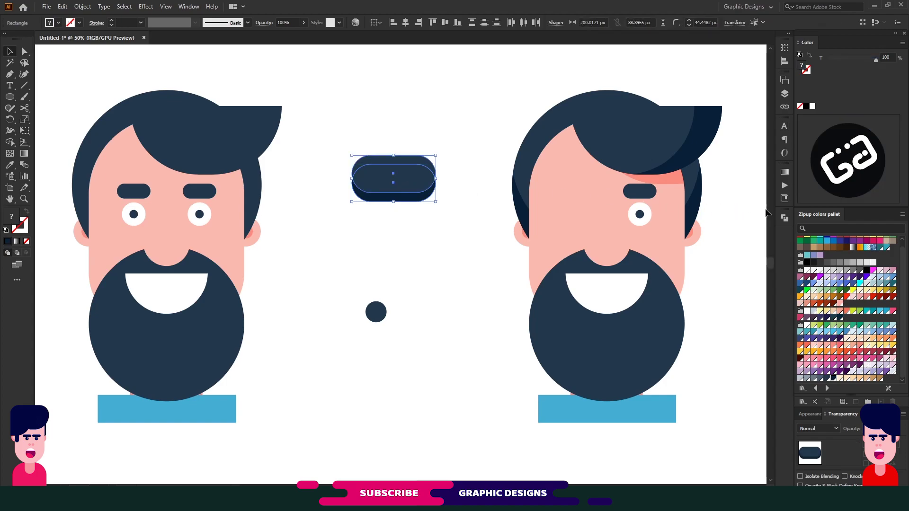
pyautogui.click(784, 218)
pyautogui.click(691, 239)
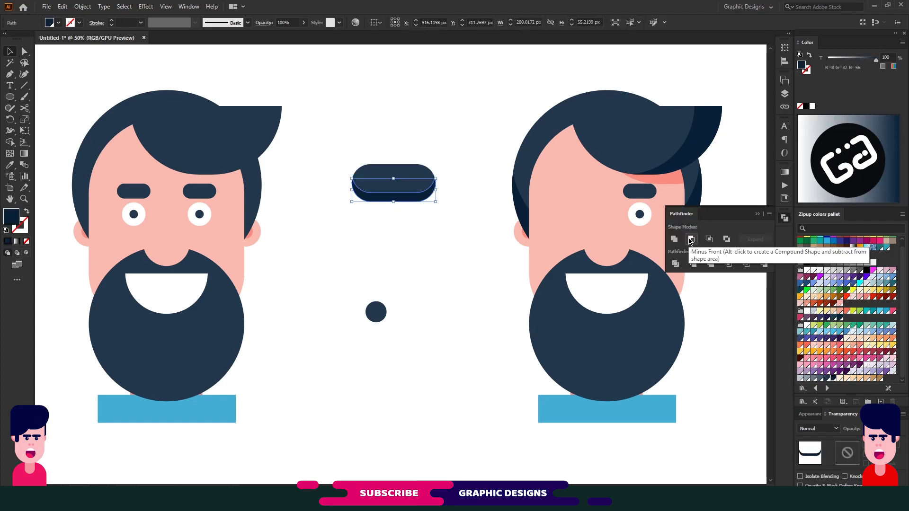
pyautogui.click(393, 216)
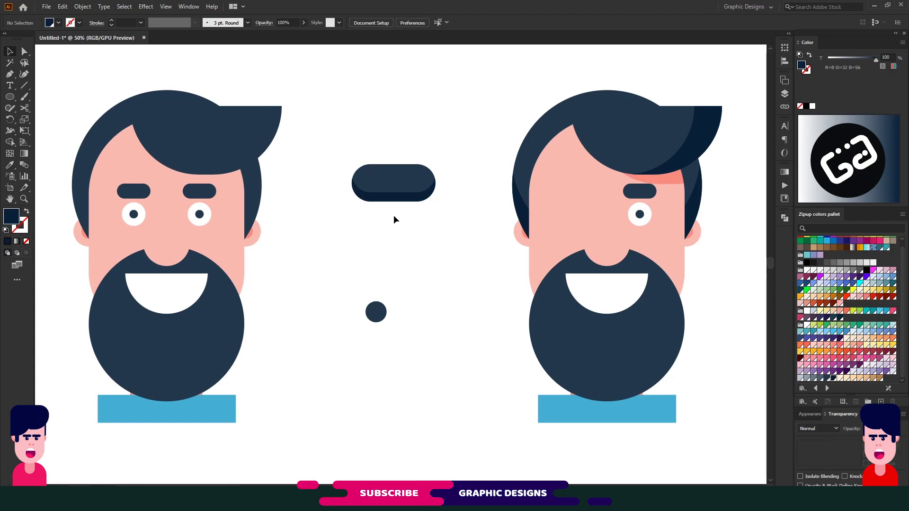
pyautogui.moveTo(336, 221); pyautogui.dragTo(454, 168)
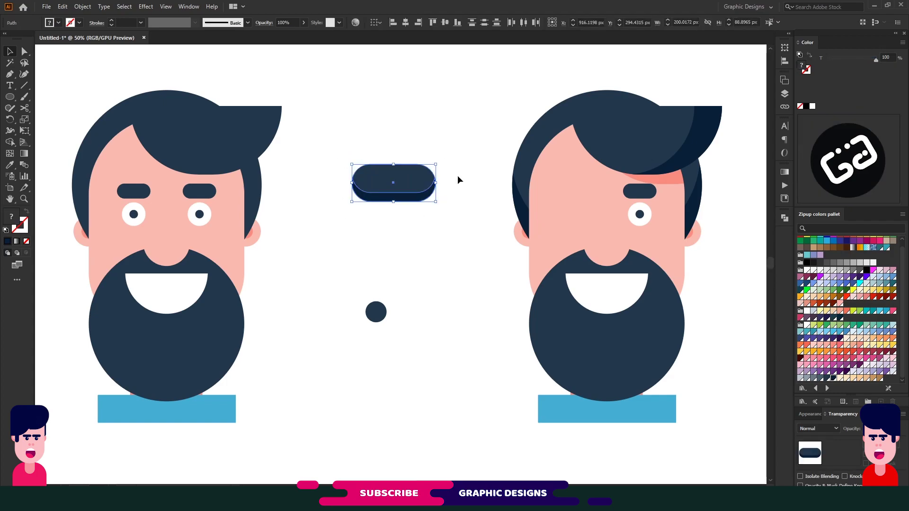
pyautogui.click(456, 199)
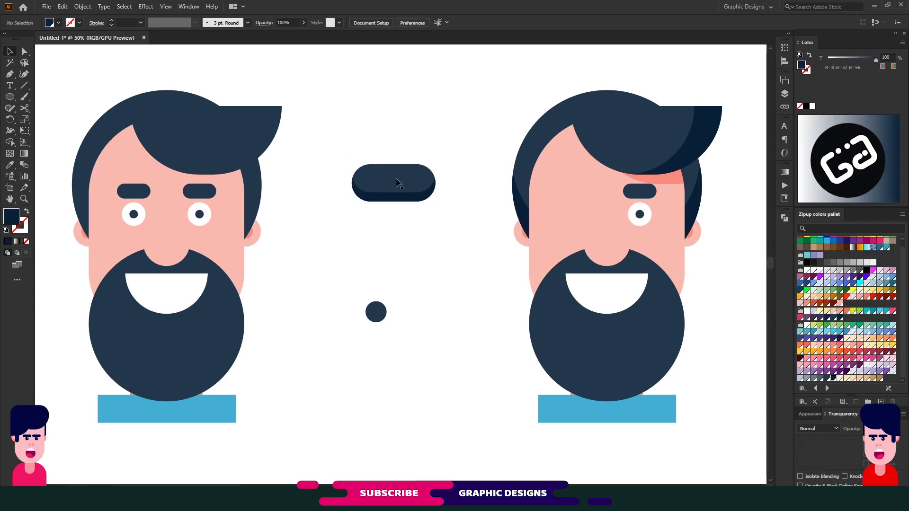
# Step: Add a small fully rounded light grey highlight pill in the eyebrow, then Alt-drag a duplicate slightly lower
pyautogui.moveTo(9, 96); pyautogui.dragTo(47, 96)
pyautogui.moveTo(365, 175)
pyautogui.mouseDown()
pyautogui.moveTo(397, 185)
pyautogui.moveTo(379, 180)
pyautogui.mouseUp()
pyautogui.press('a')
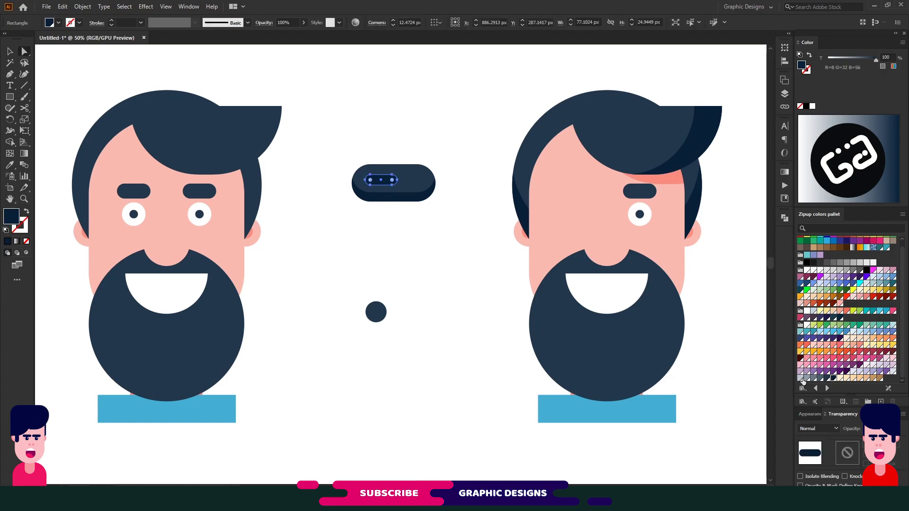
pyautogui.click(800, 379)
pyautogui.press('v')
pyautogui.click(398, 227)
pyautogui.moveTo(353, 220); pyautogui.dragTo(448, 151)
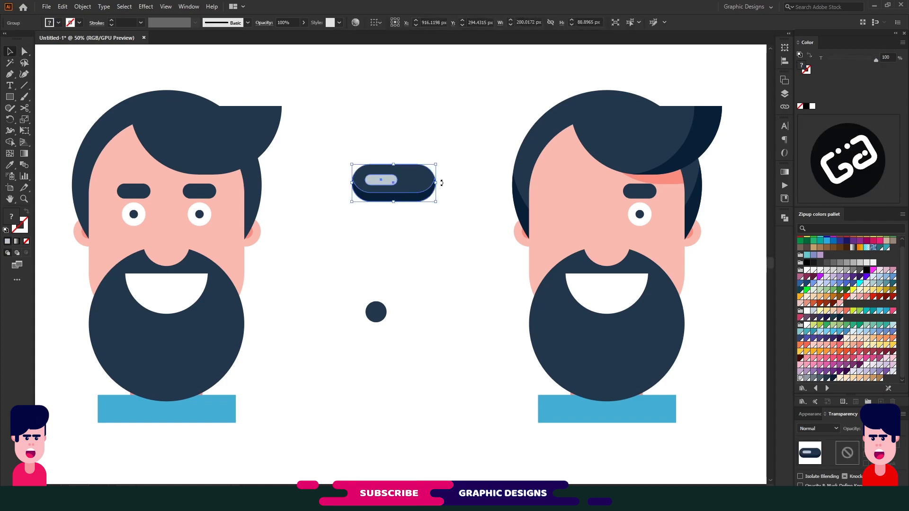
pyautogui.moveTo(405, 188); pyautogui.dragTo(405, 201)
# Step: Make a salmon copy of the eyebrow pill behind it and move the navy dot up just beneath
pyautogui.hotkey('ctrl', 'c')
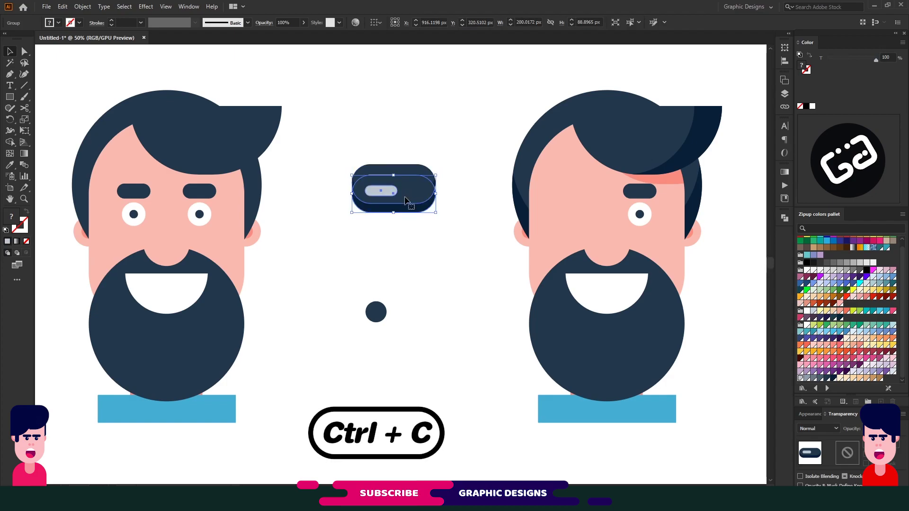
pyautogui.hotkey('ctrl', 'f')
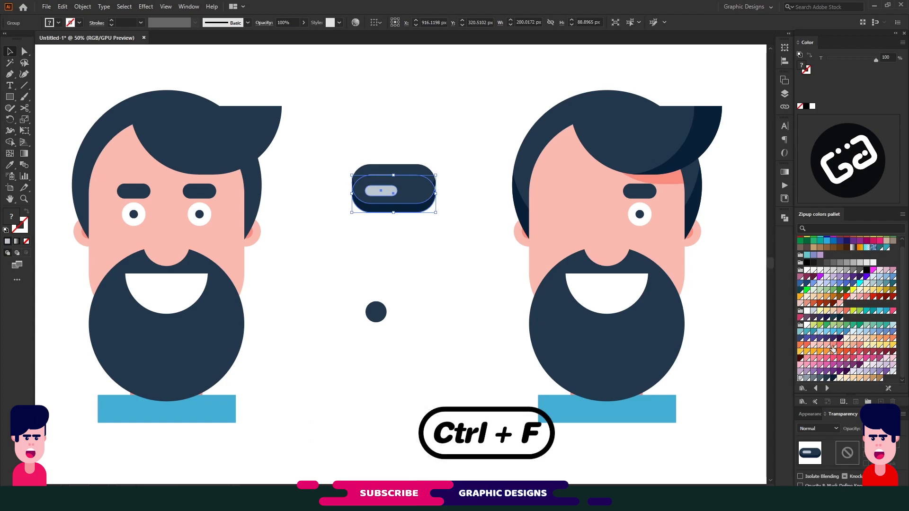
pyautogui.click(833, 345)
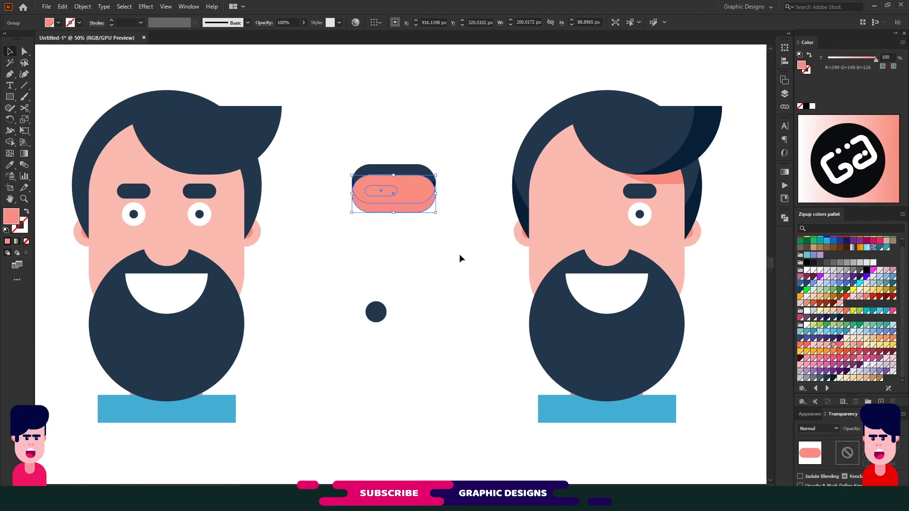
pyautogui.hotkey('ctrl', '[')
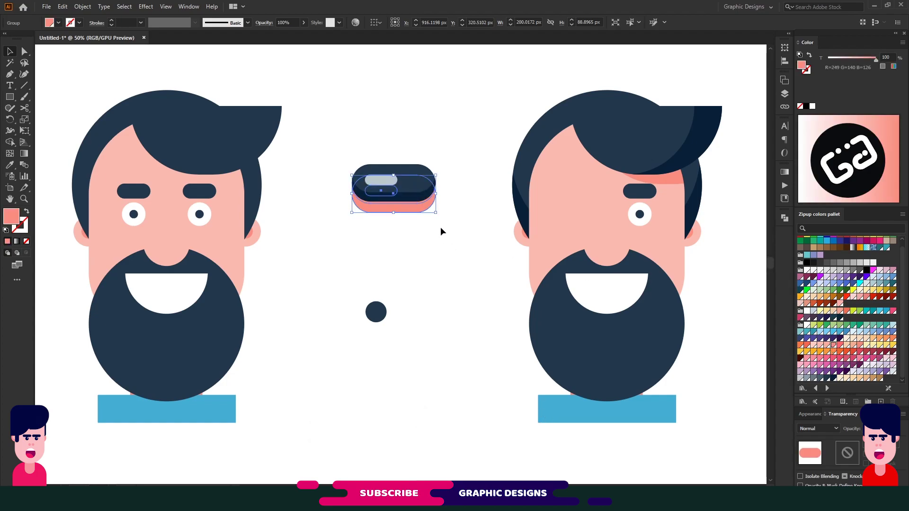
pyautogui.click(439, 227)
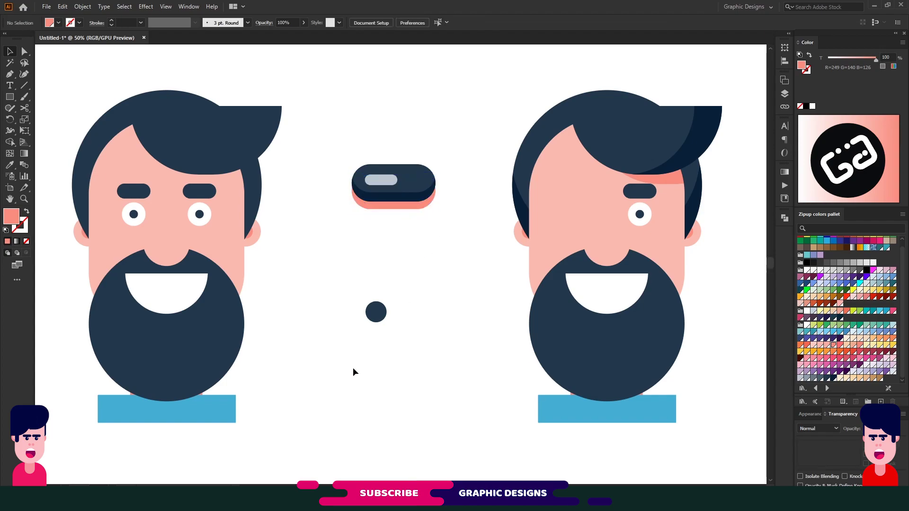
pyautogui.moveTo(353, 368); pyautogui.dragTo(407, 267)
pyautogui.moveTo(385, 317); pyautogui.dragTo(407, 248)
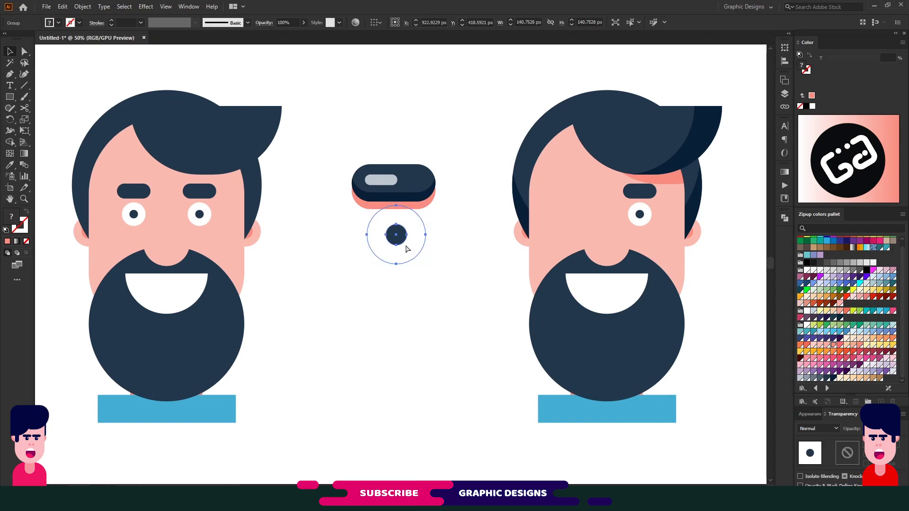
# Step: Scale the new eyebrow-and-eye set to about 83 × 98 px and place it on the right face's left eye
pyautogui.hotkey('ctrl', 'shift', ']')
pyautogui.hotkey('ctrl', 'h')
pyautogui.hotkey('ctrl', 'h')
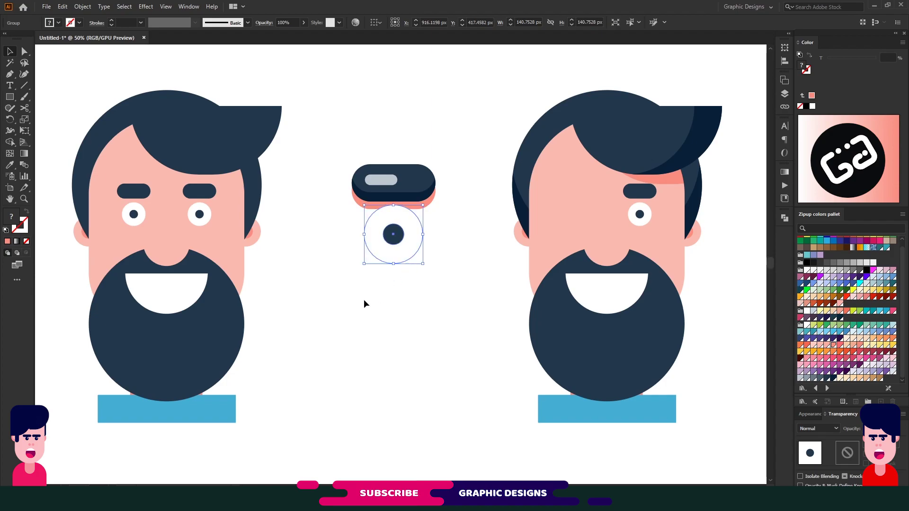
pyautogui.moveTo(364, 300); pyautogui.dragTo(464, 122)
pyautogui.moveTo(434, 262); pyautogui.dragTo(582, 216)
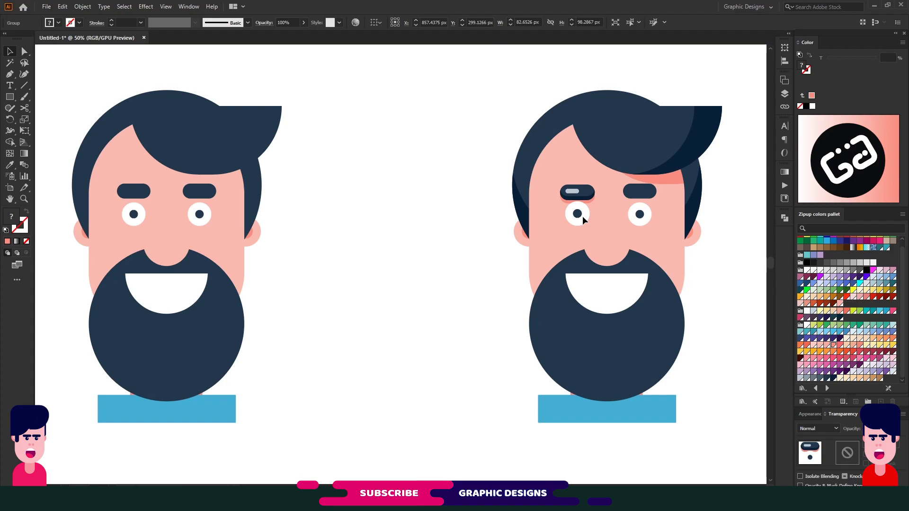
pyautogui.moveTo(582, 215); pyautogui.dragTo(598, 228)
# Step: Delete the old right eye and eyebrow and duplicate the new set into its place
pyautogui.click(648, 216)
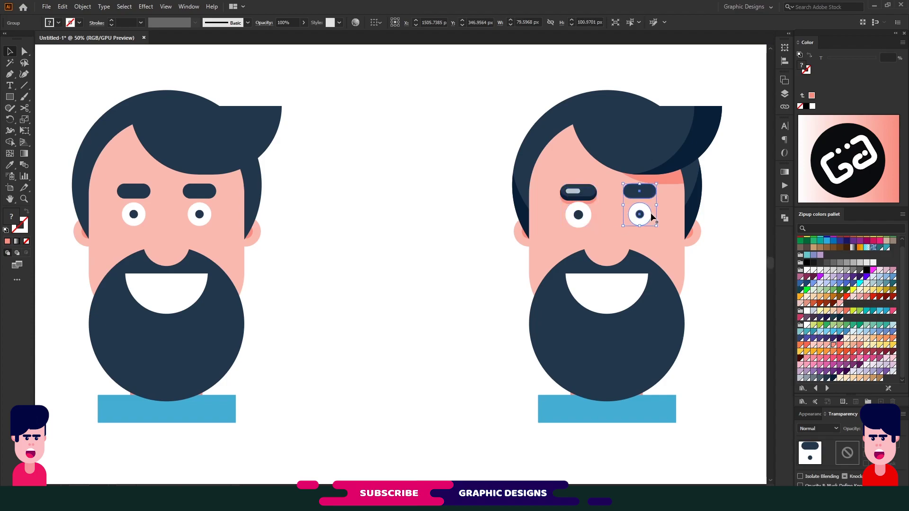
pyautogui.press('Delete')
pyautogui.click(578, 216)
pyautogui.moveTo(579, 215)
pyautogui.mouseDown()
pyautogui.moveTo(642, 217)
pyautogui.moveTo(574, 216)
pyautogui.mouseUp()
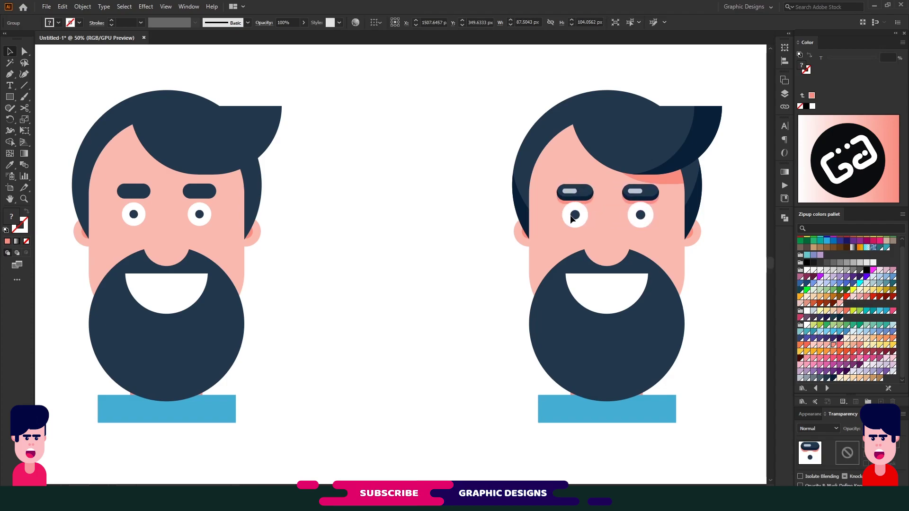
pyautogui.click(424, 250)
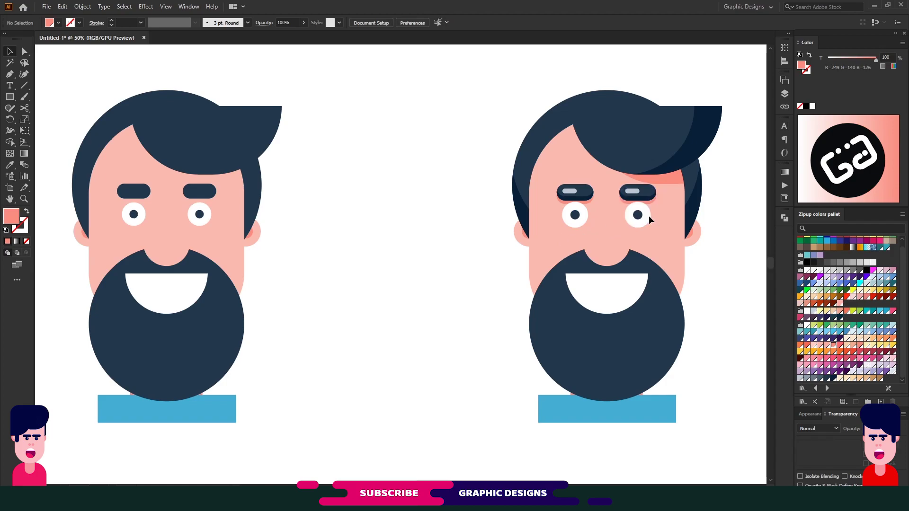
# Step: Paste a copy of the right face's beard ellipse in front and move it up over the face
pyautogui.click(648, 215)
pyautogui.click(405, 263)
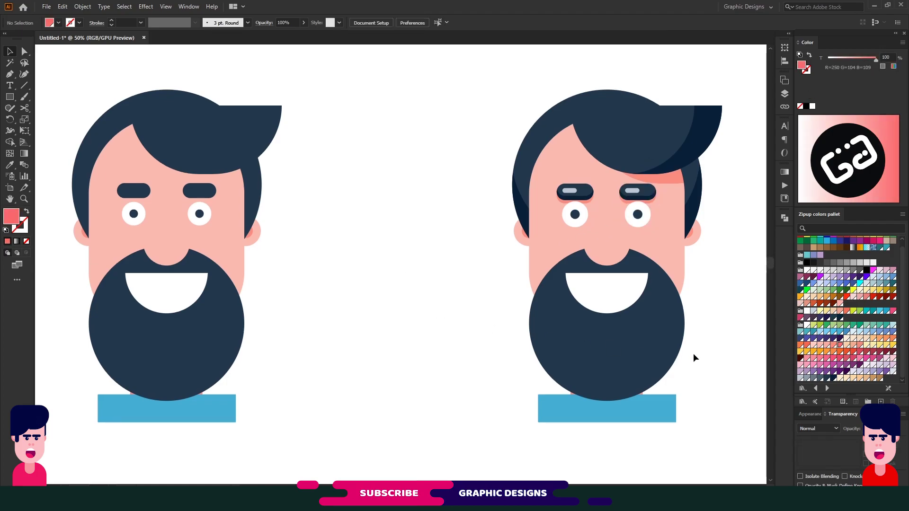
pyautogui.click(626, 364)
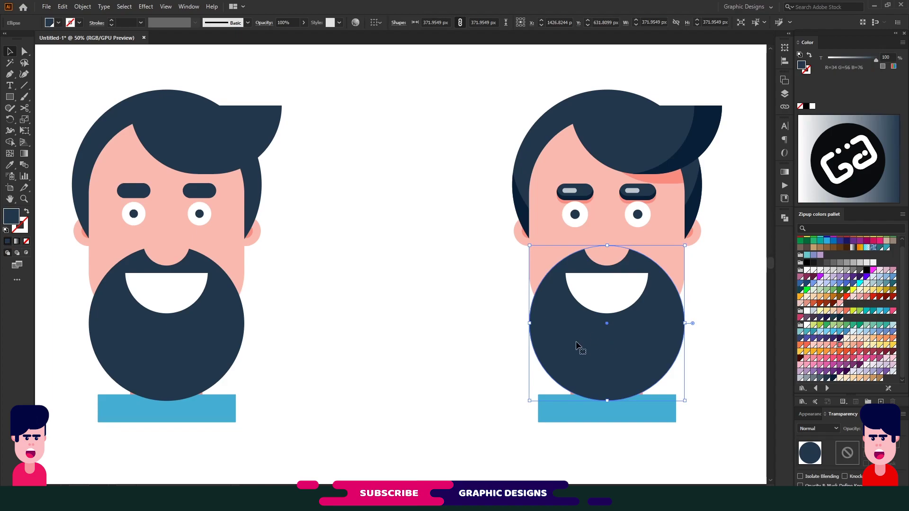
pyautogui.hotkey('ctrl', 'shift', 'b')
pyautogui.hotkey('ctrl', 'c')
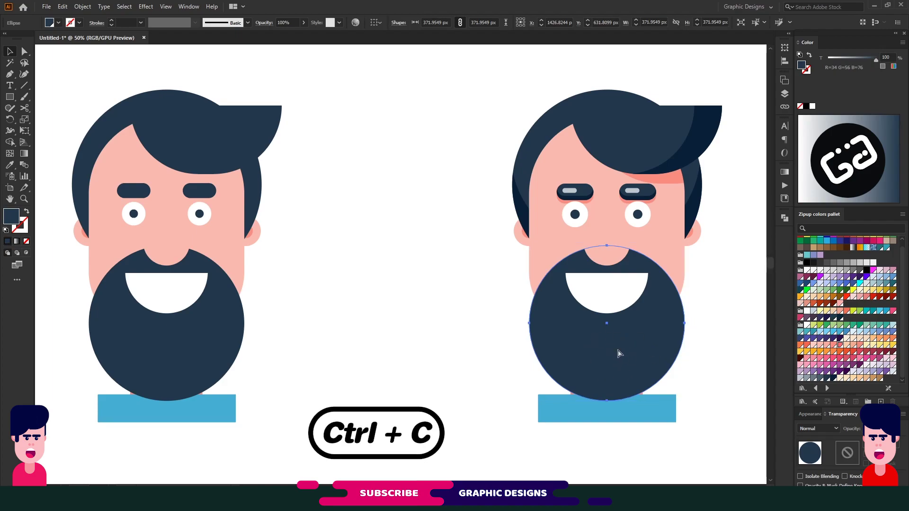
pyautogui.hotkey('ctrl', 'f')
pyautogui.moveTo(619, 354); pyautogui.dragTo(628, 311)
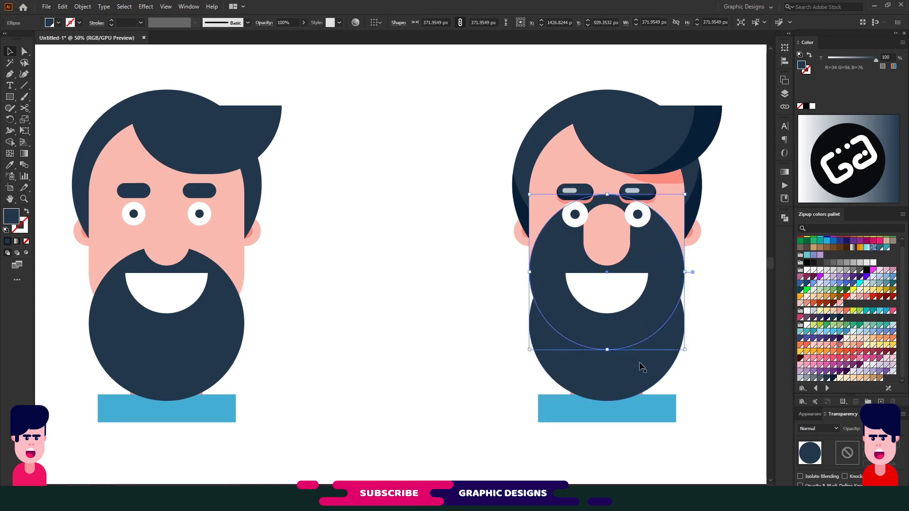
# Step: Fill a front beard copy with darker navy and Minus Front the upper ellipse, leaving a lower crescent
pyautogui.hotkey('ctrl', 'z')
pyautogui.hotkey('ctrl', 'c')
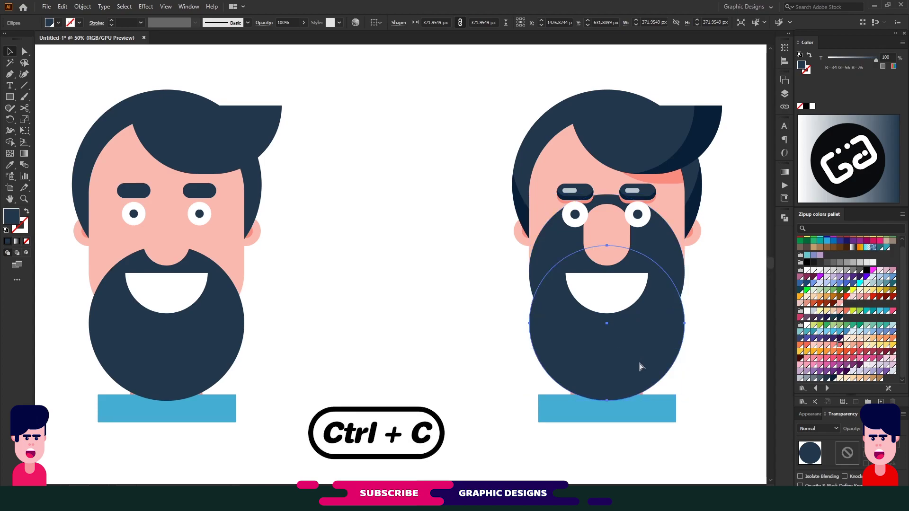
pyautogui.hotkey('ctrl', 'f')
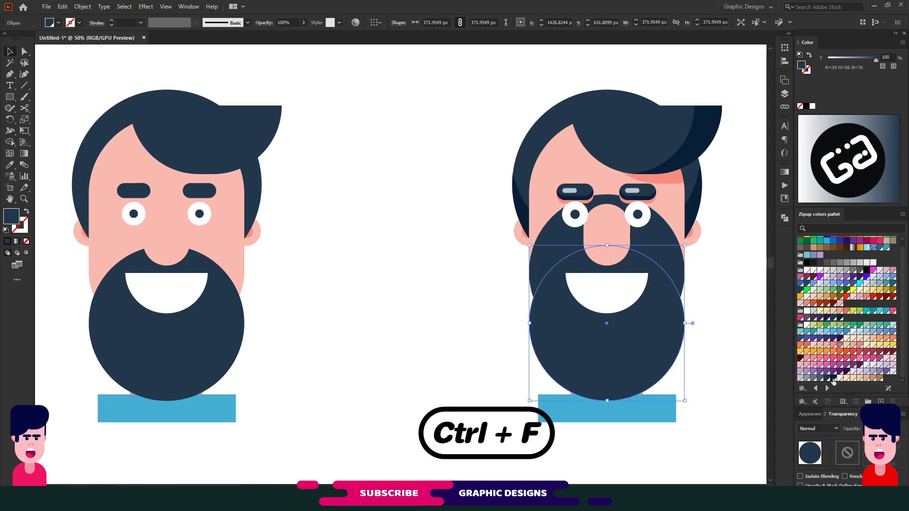
pyautogui.click(832, 378)
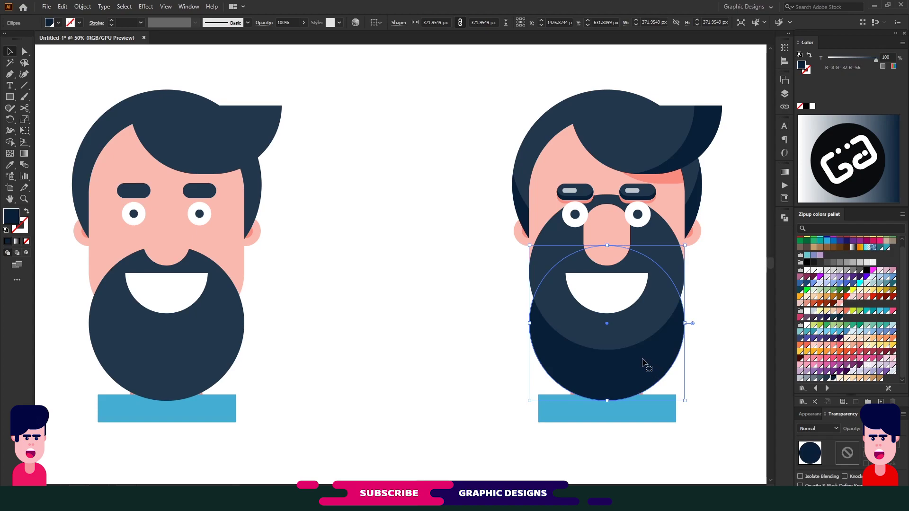
pyautogui.hotkey('ctrl', 'z')
pyautogui.hotkey('ctrl', 'z')
pyautogui.moveTo(626, 322); pyautogui.dragTo(626, 328)
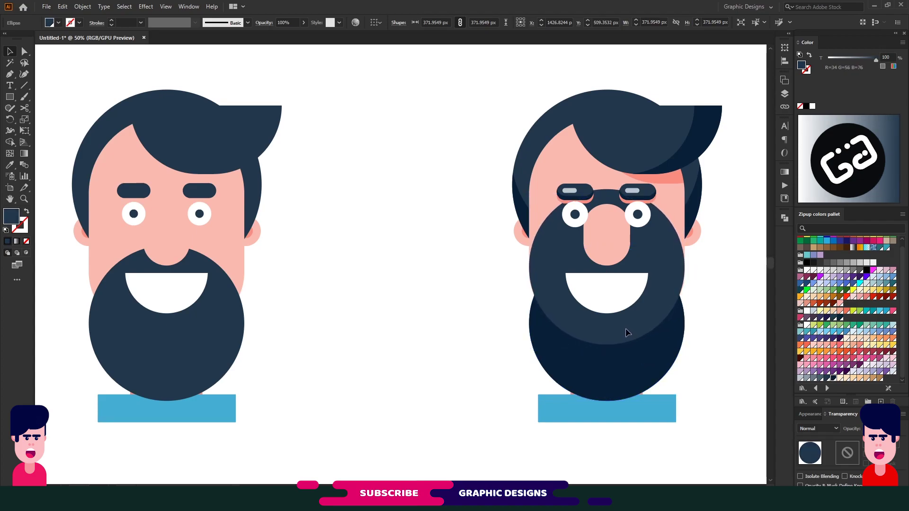
pyautogui.keyDown('shift'); pyautogui.click(632, 371); pyautogui.keyUp('shift')
pyautogui.click(784, 217)
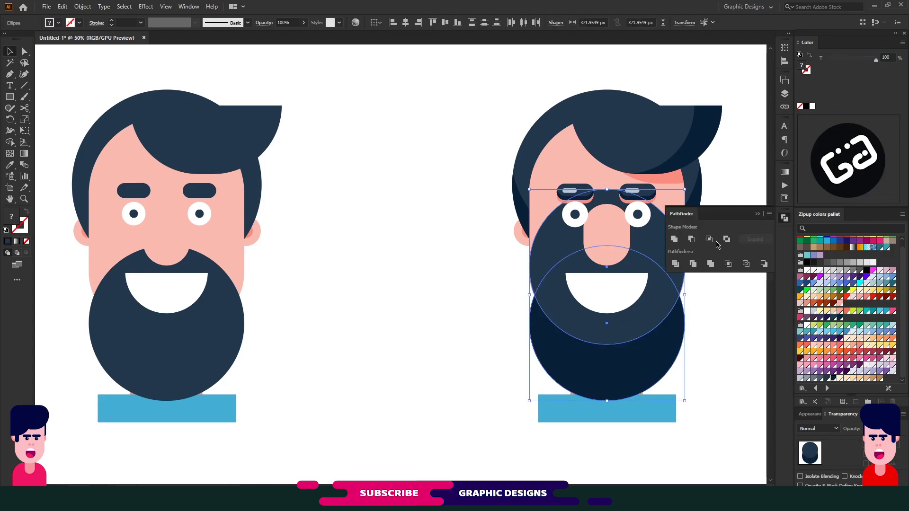
pyautogui.click(691, 239)
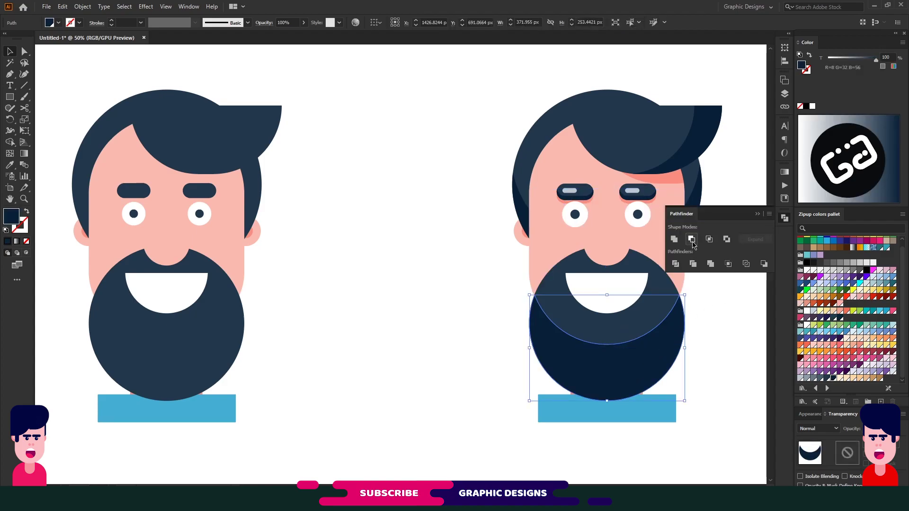
pyautogui.click(758, 215)
pyautogui.click(730, 330)
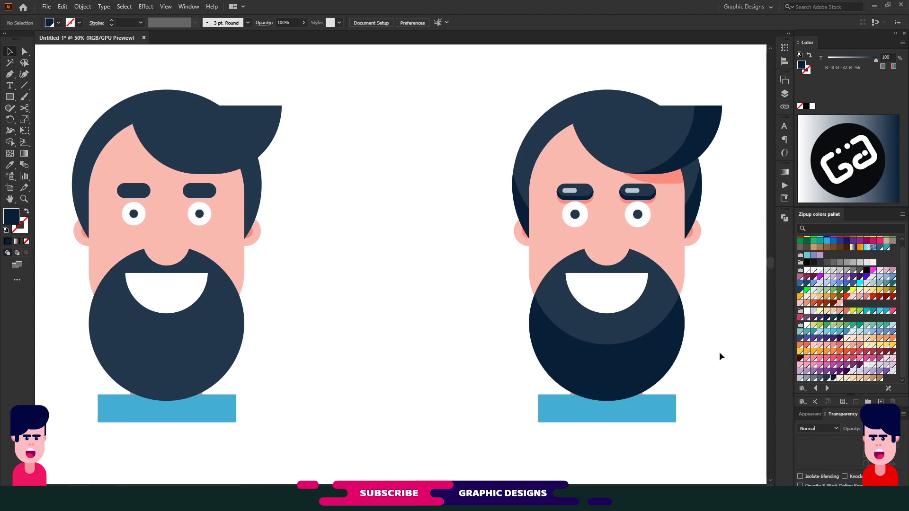
# Step: Paste a copy of the collar rectangle in front, shrink it to a bottom strip, fill darker blue
pyautogui.click(631, 414)
pyautogui.hotkey('ctrl', 'c')
pyautogui.hotkey('ctrl', 'f')
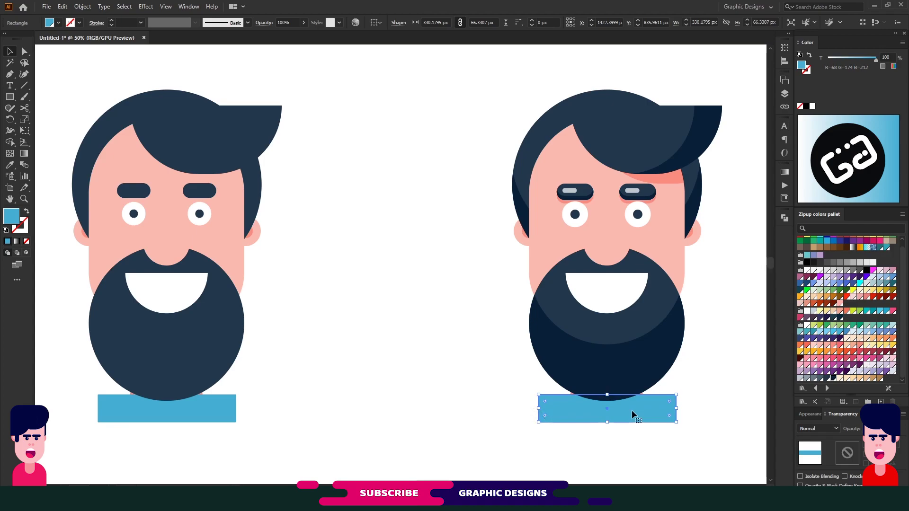
pyautogui.moveTo(608, 395); pyautogui.dragTo(607, 412)
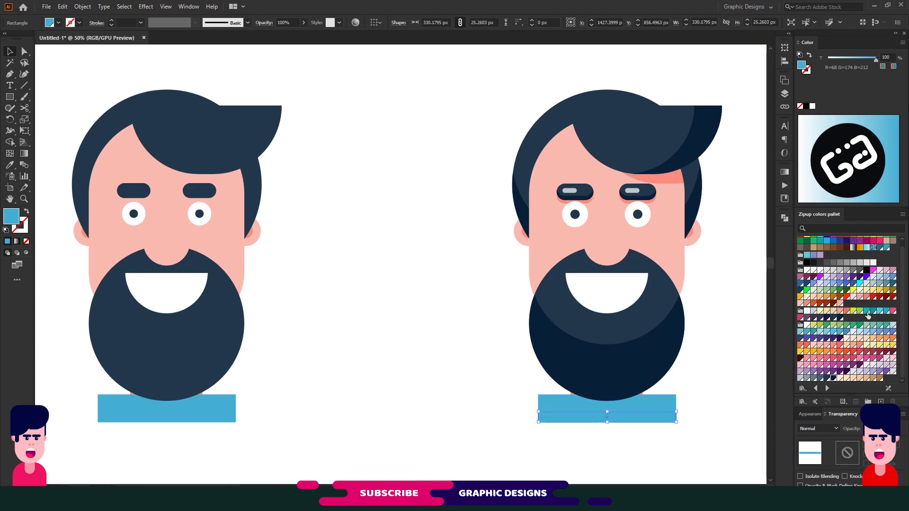
pyautogui.click(846, 331)
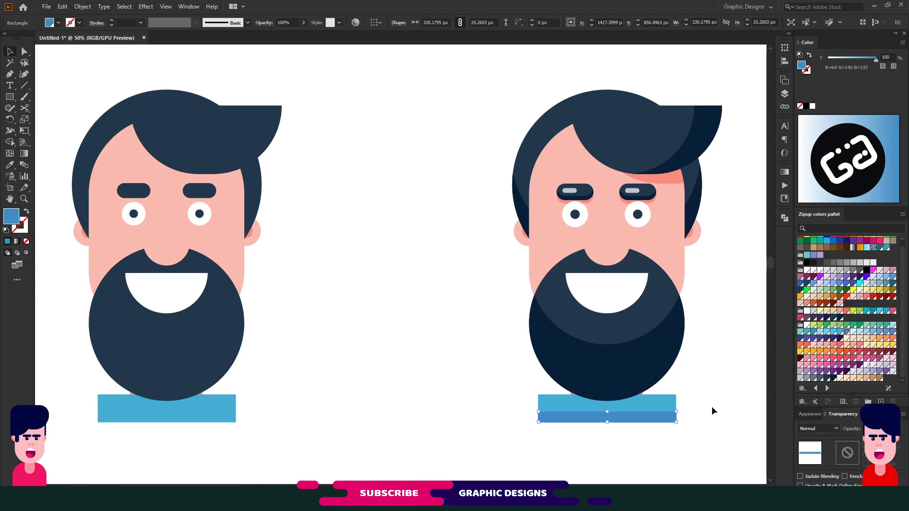